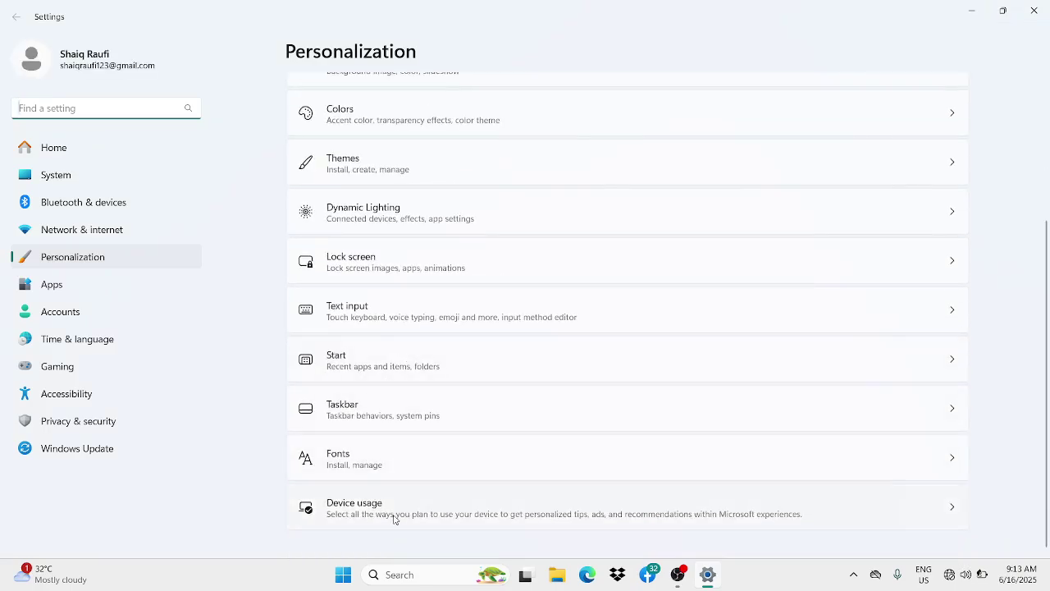
Open the Fonts page of the personalization settings and launch Notepad
left_click(388, 468)
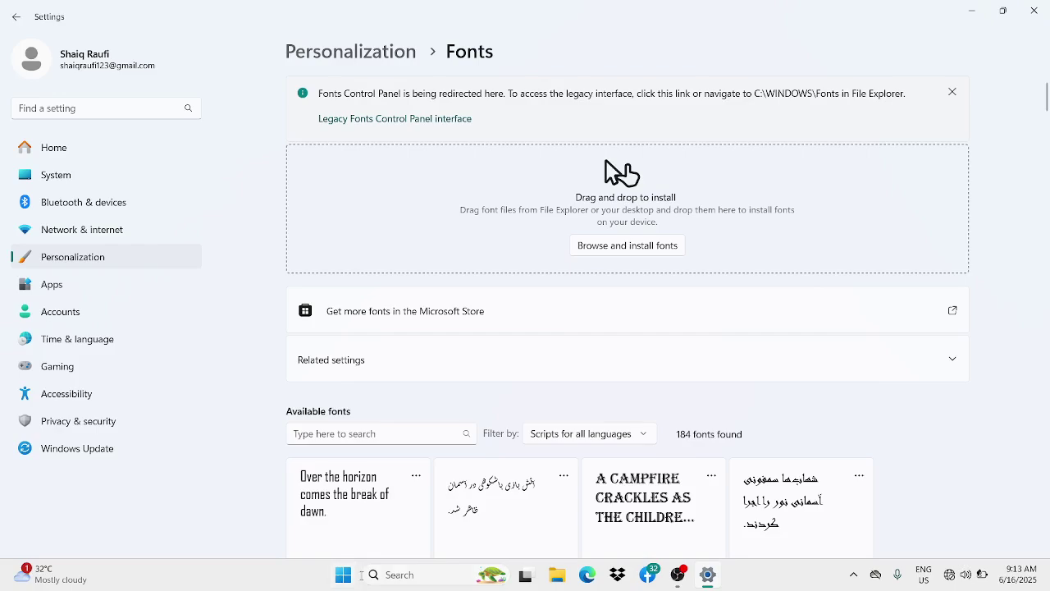
left_click(417, 576)
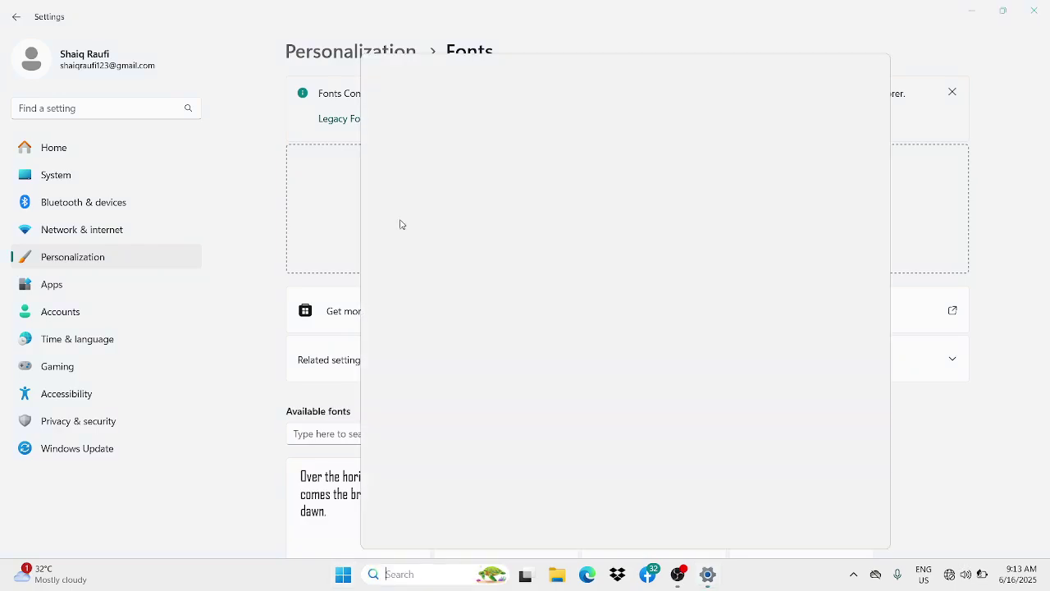
left_click(420, 110)
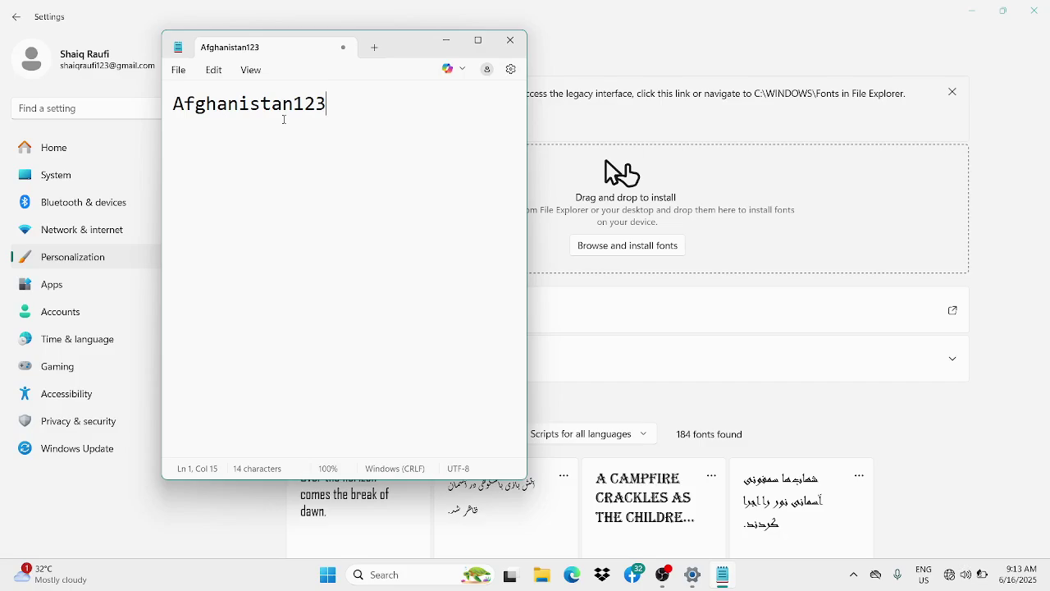
left_click(215, 71)
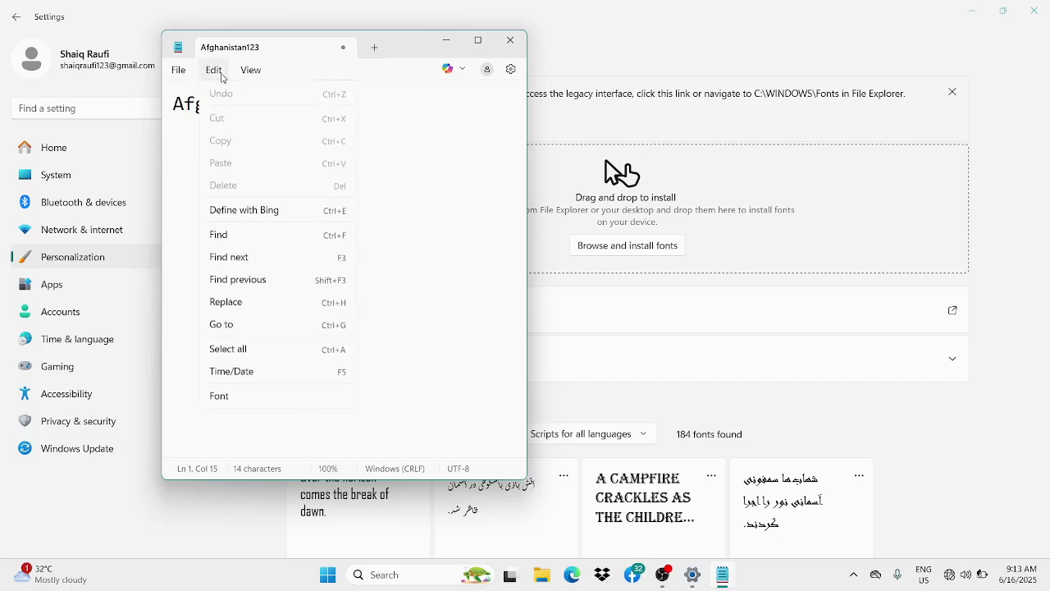
left_click(275, 399)
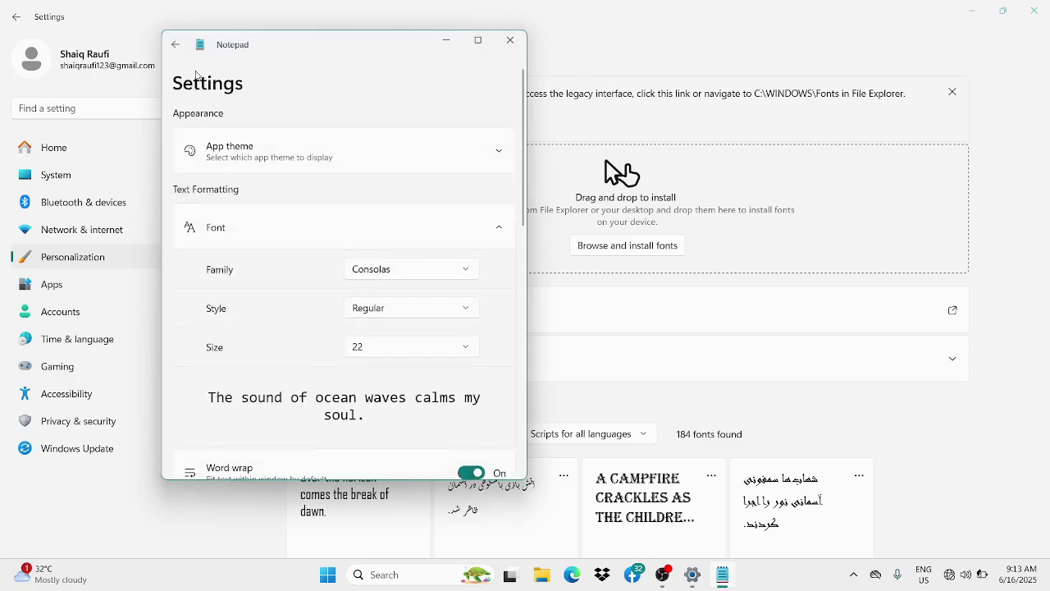
left_click(176, 45)
Set the text editor's font family to Cooper in its font settings and return to the document
left_click(214, 70)
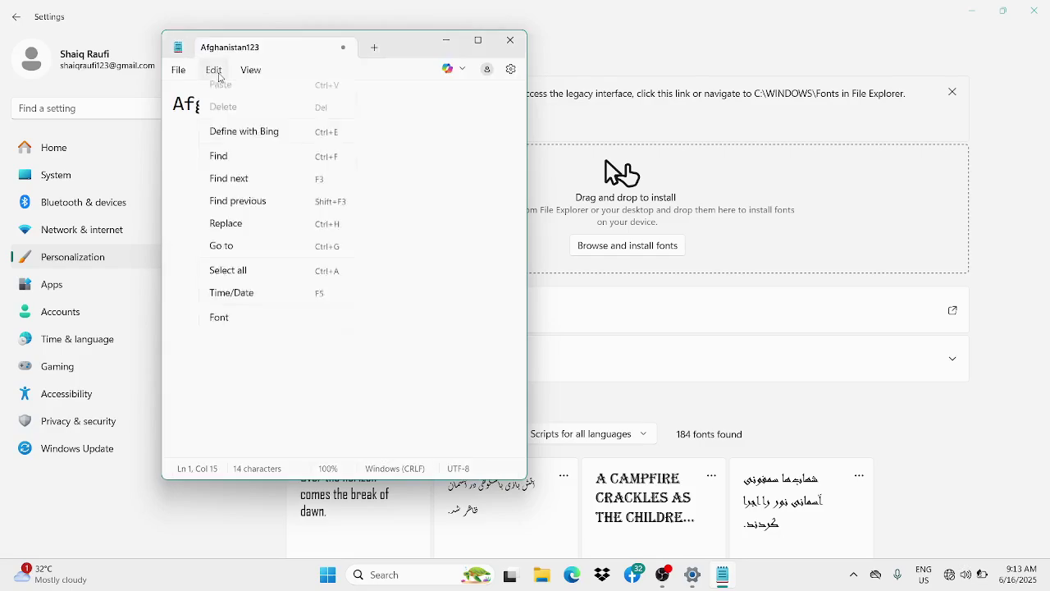
left_click(241, 402)
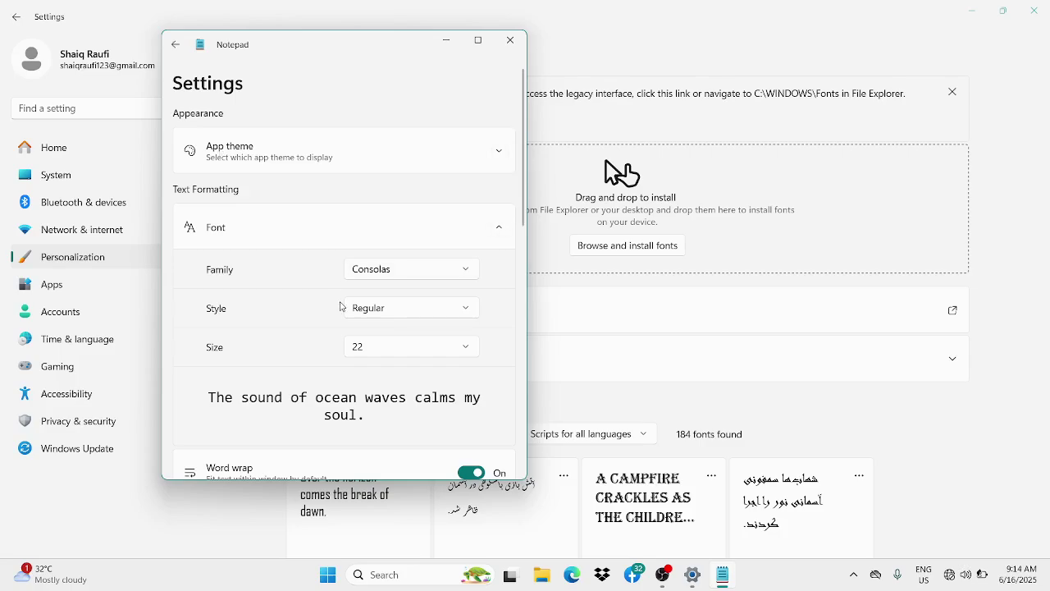
scroll(343, 305, "down", 2)
scroll(297, 246, "up", 2)
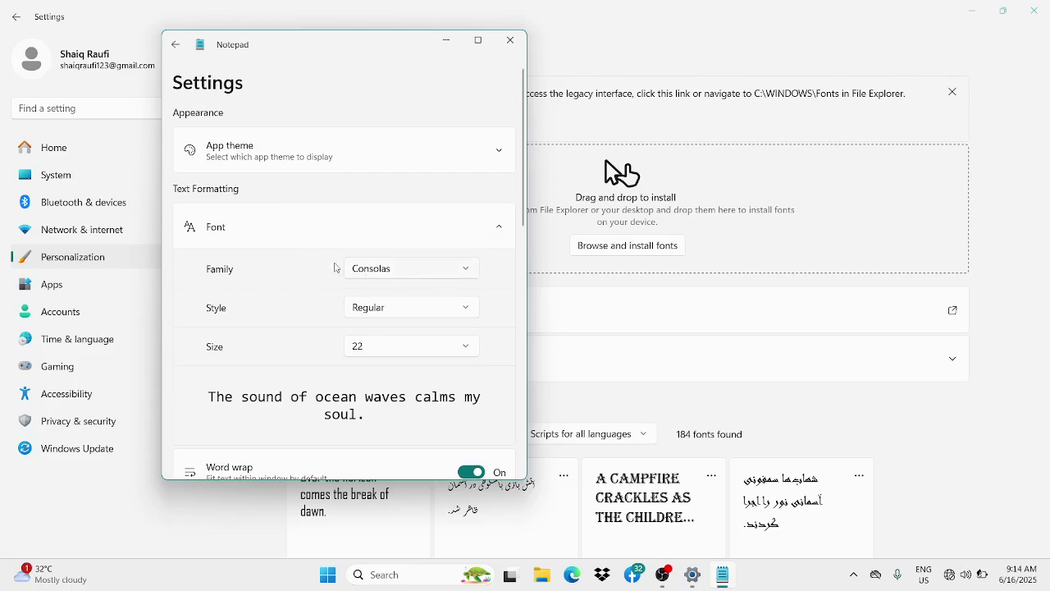
left_click(437, 275)
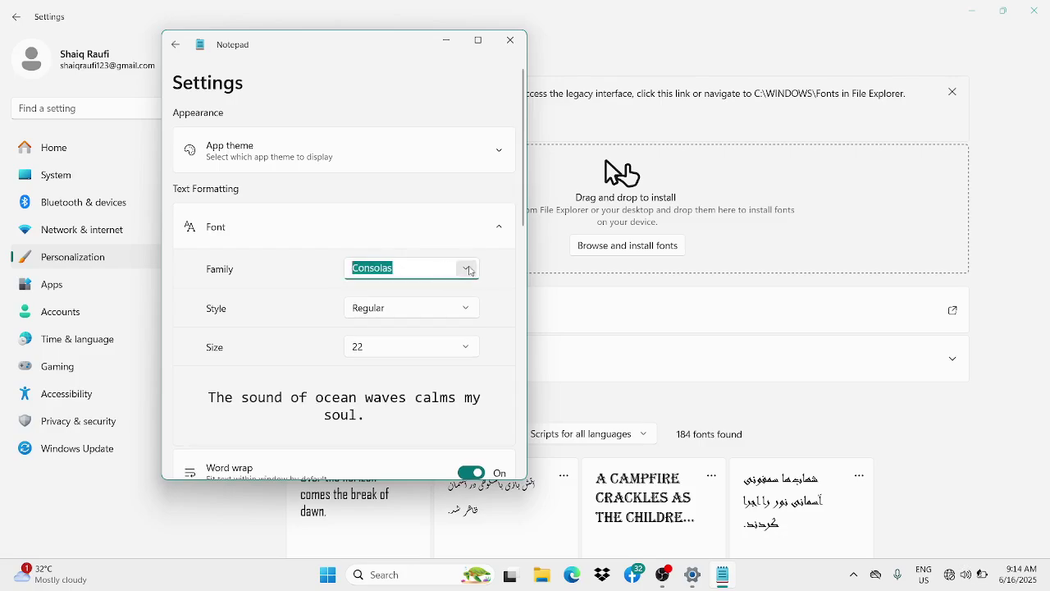
left_click(466, 269)
scroll(401, 349, "down", 3)
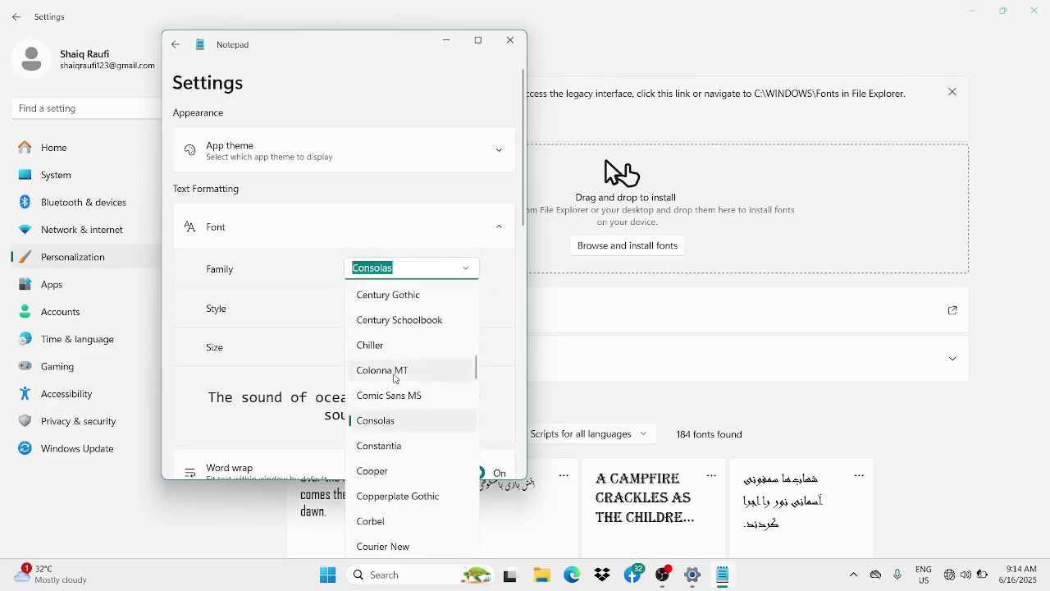
left_click(384, 471)
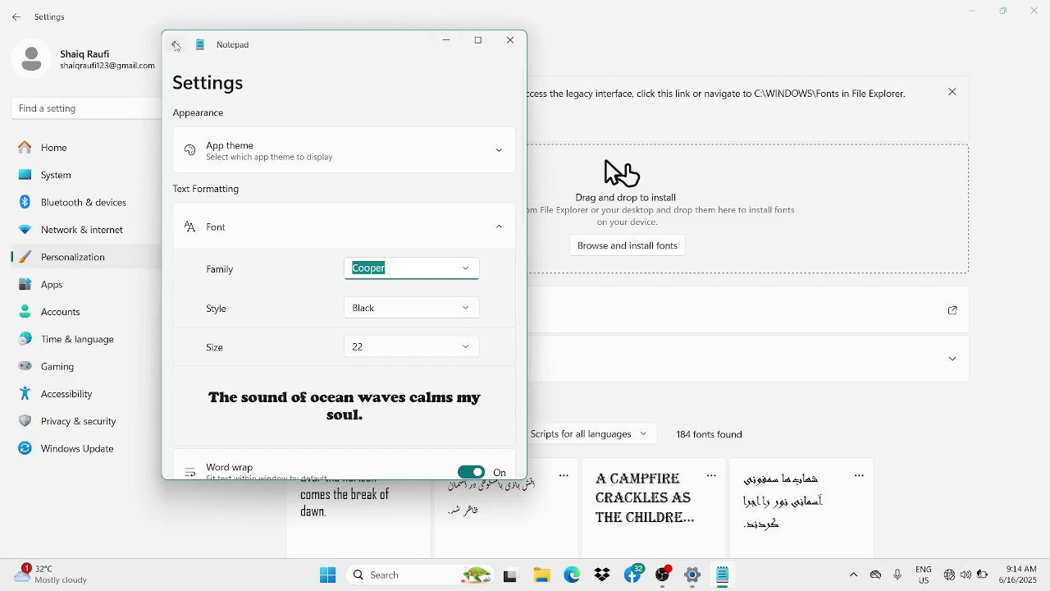
left_click(175, 44)
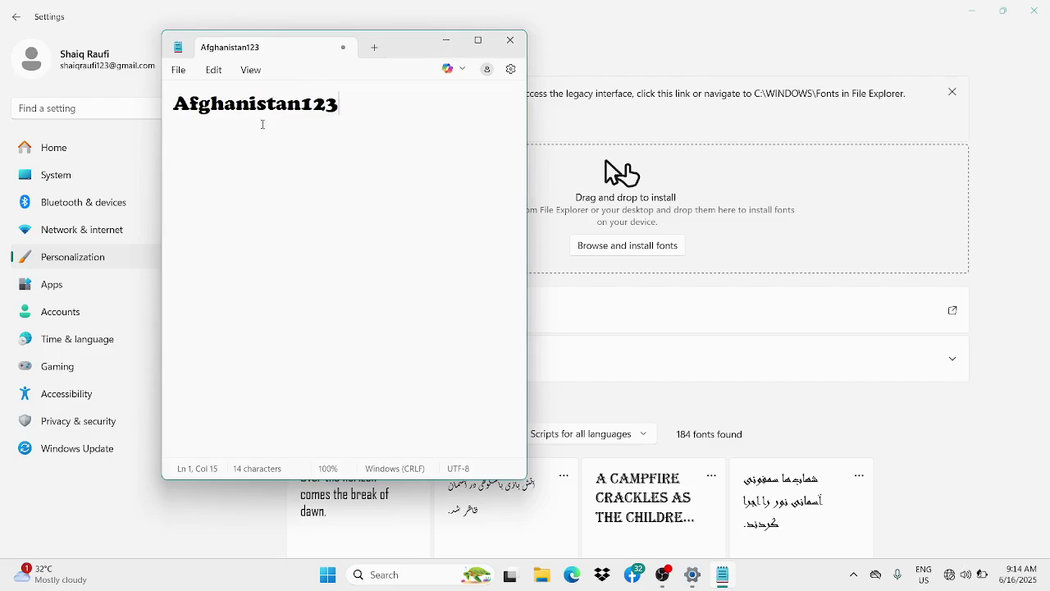
Change the editor's font family to Chiller and go back to the document
left_click(213, 70)
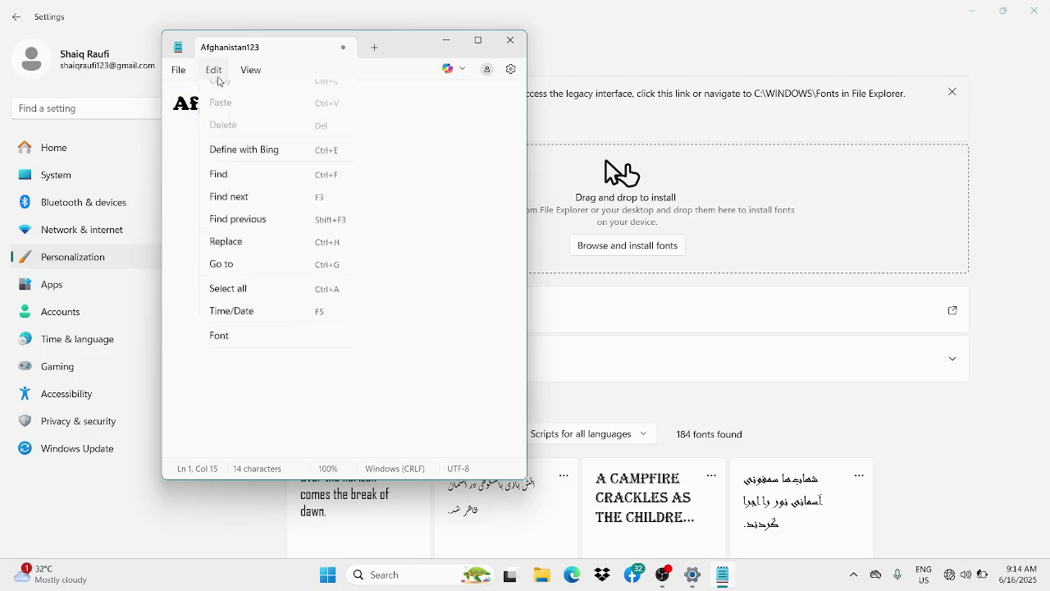
left_click(242, 395)
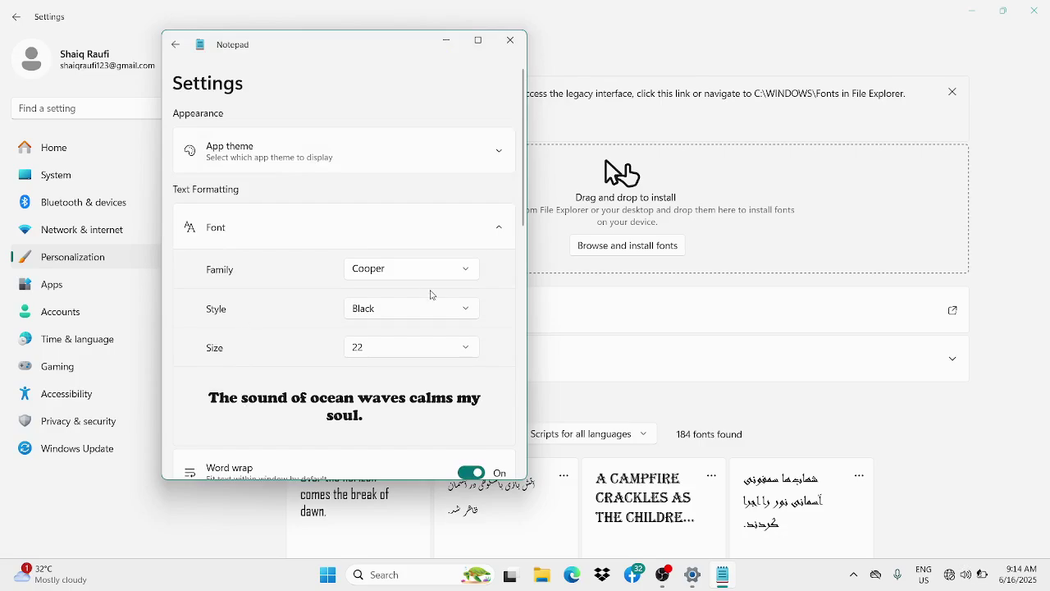
left_click(474, 279)
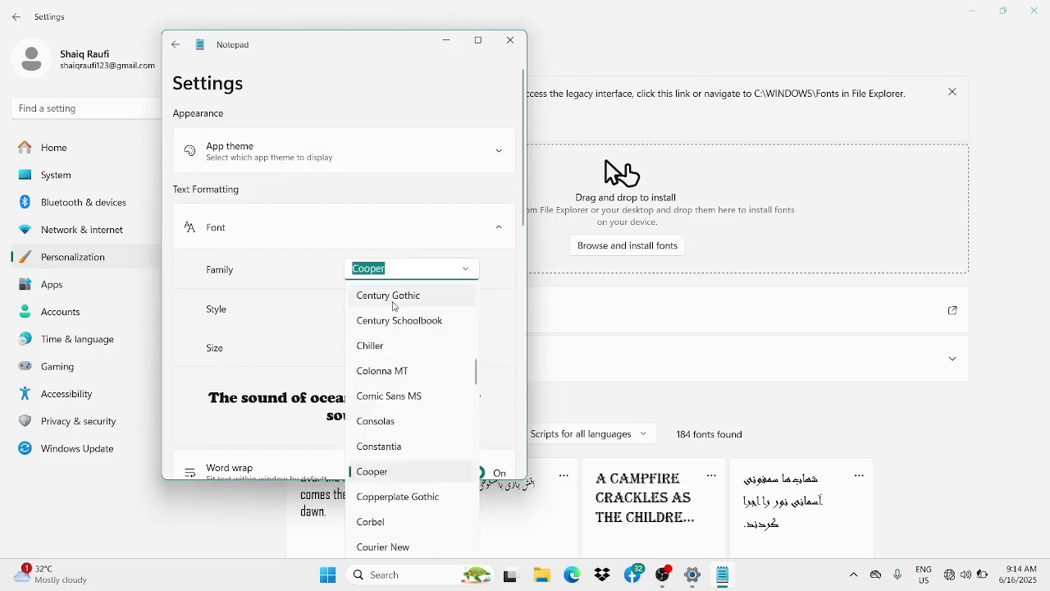
left_click(399, 345)
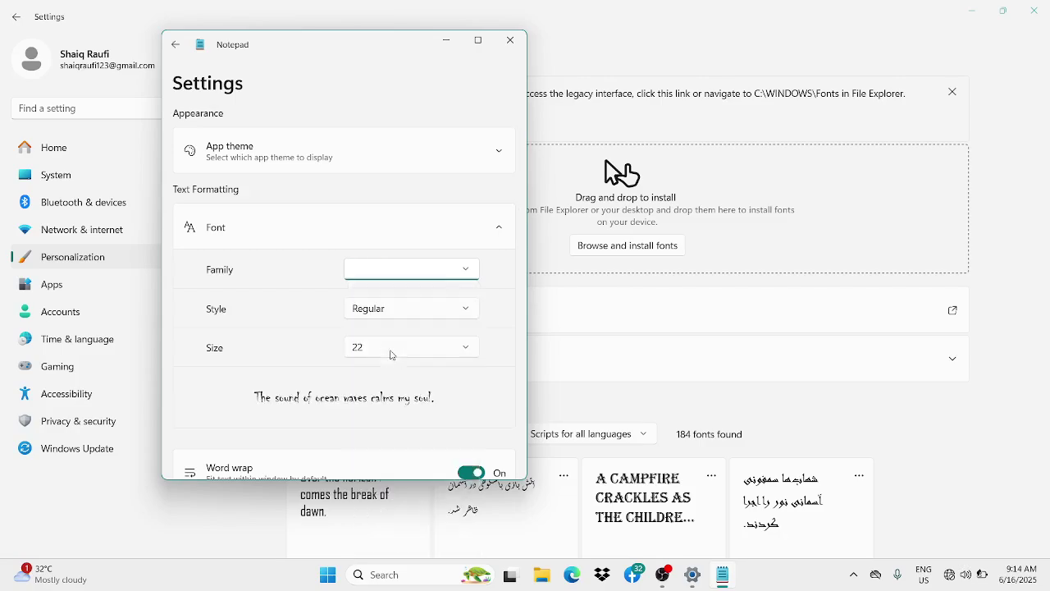
left_click(177, 46)
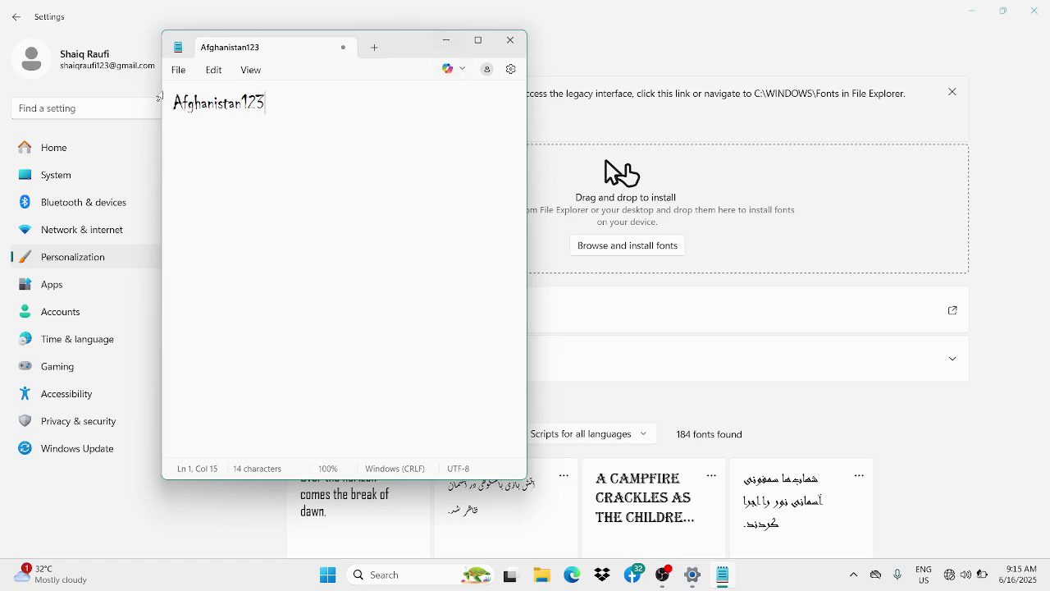
Browse the font families, set the editor's font back to Consolas and return to the document
left_click(218, 73)
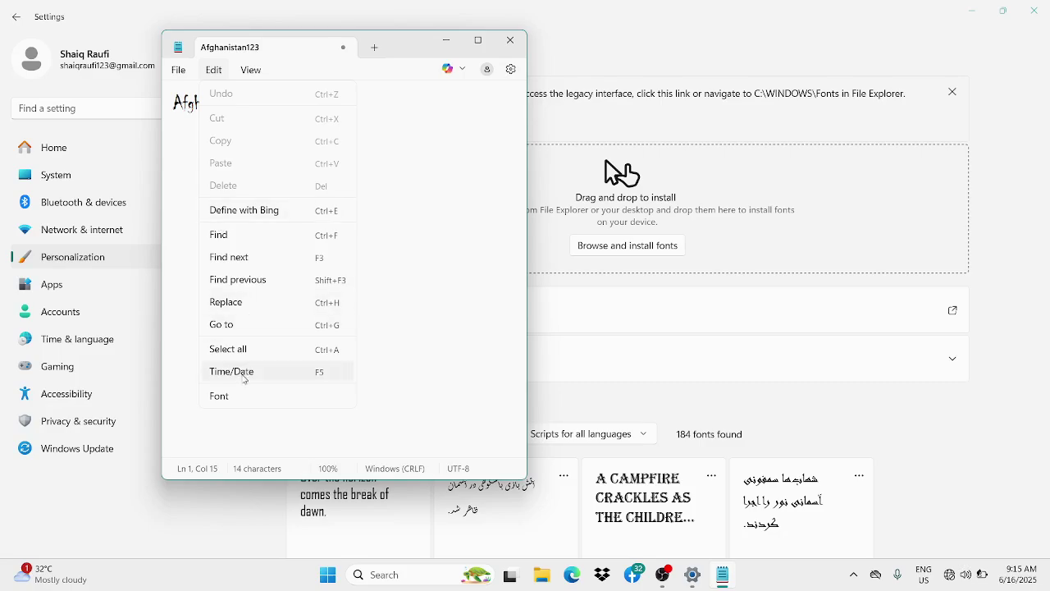
left_click(245, 395)
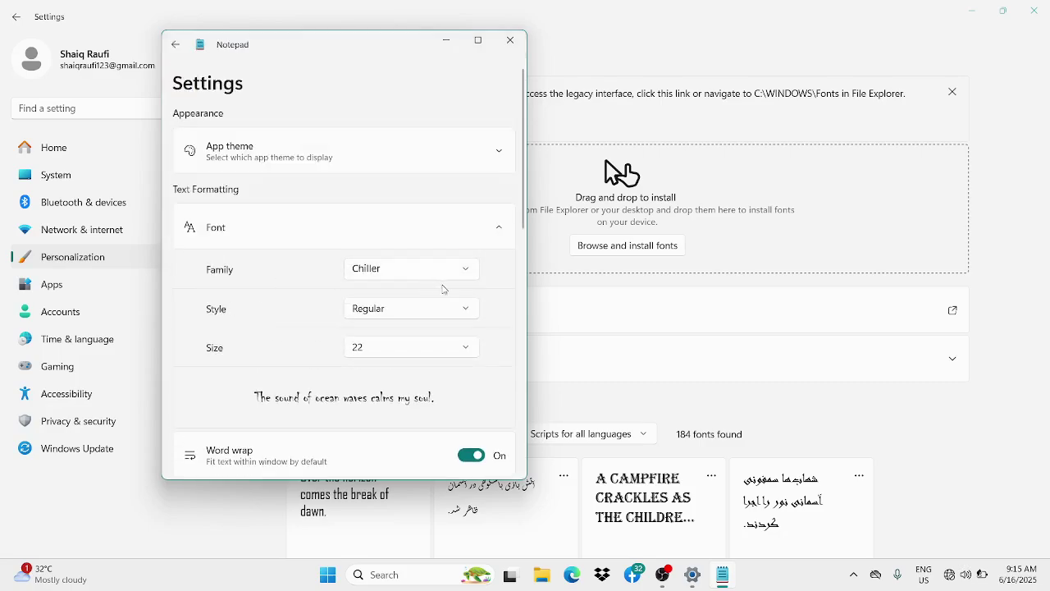
left_click(467, 271)
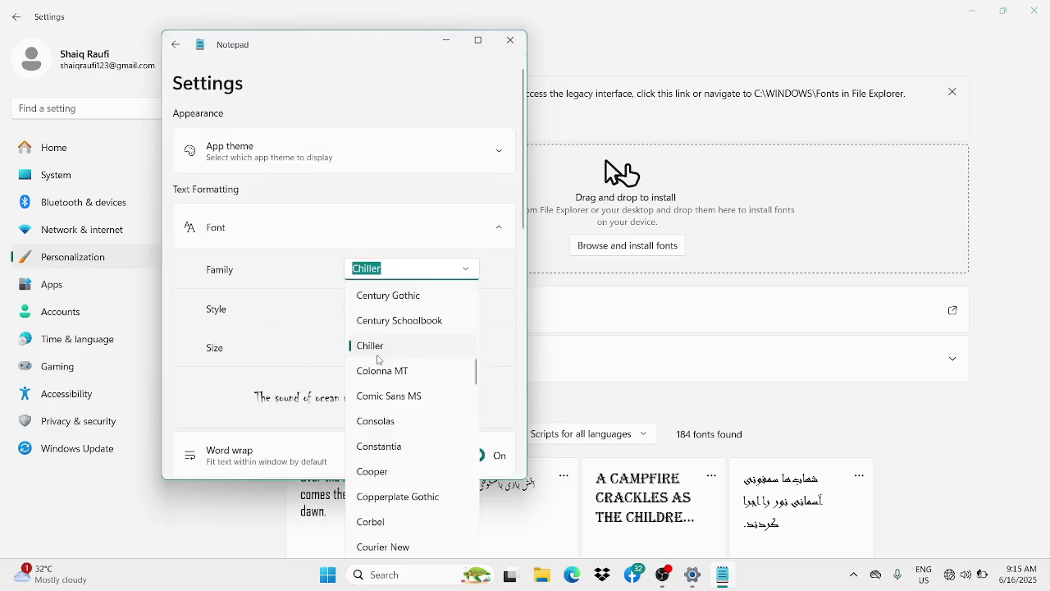
scroll(395, 428, "down", 3)
scroll(393, 427, "down", 3)
scroll(389, 414, "up", 6)
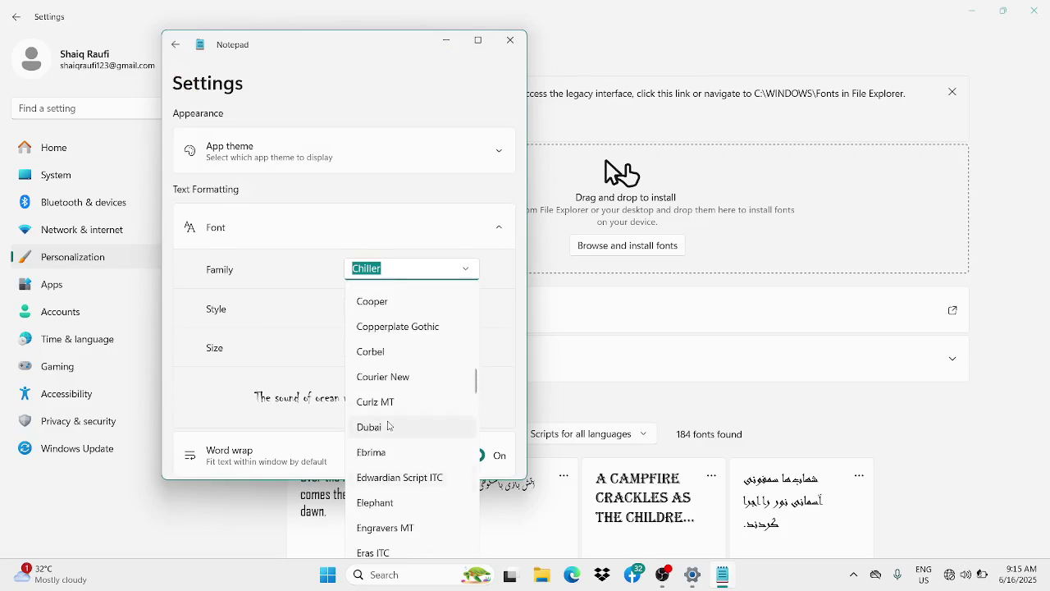
scroll(385, 408, "up", 2)
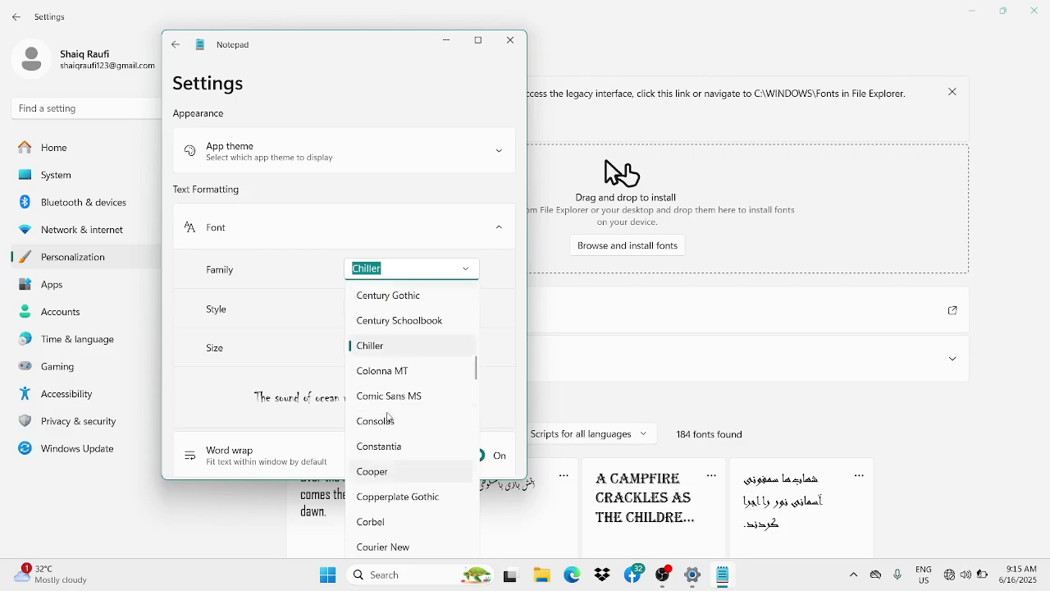
scroll(384, 392, "up", 3)
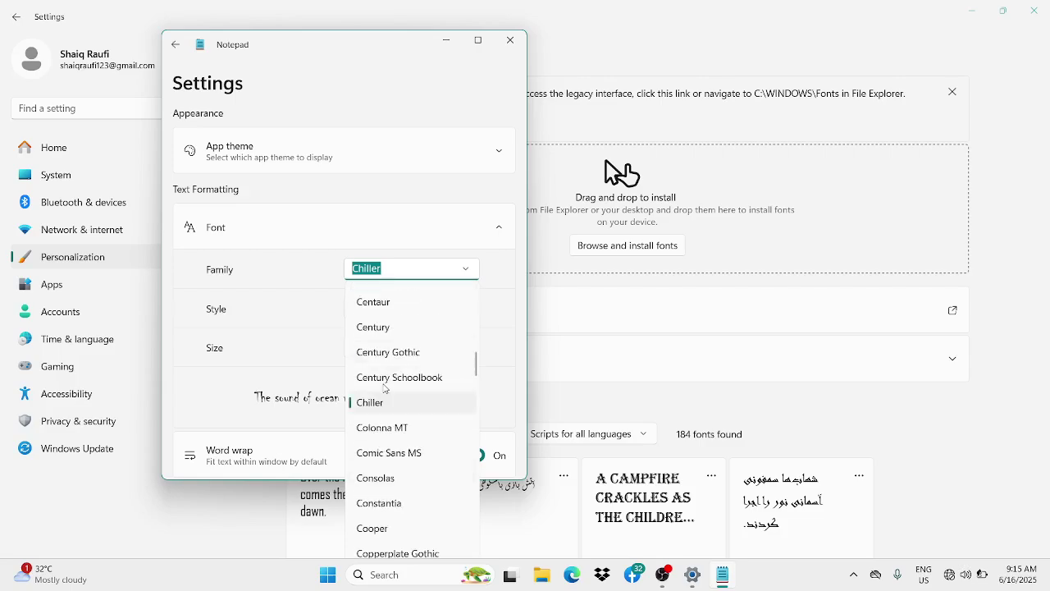
scroll(384, 390, "up", 1)
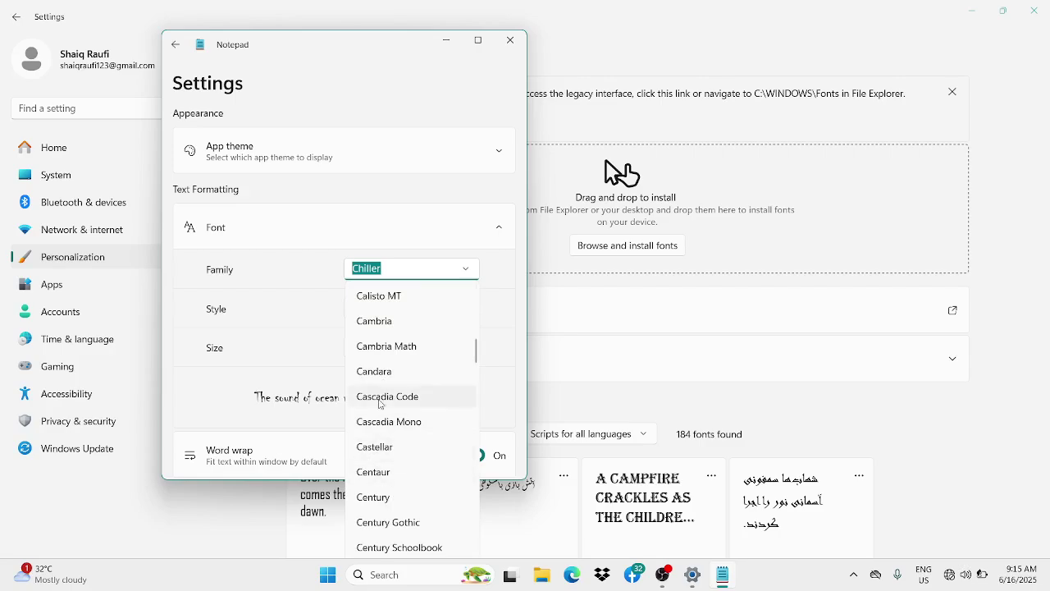
scroll(381, 373, "up", 1)
scroll(382, 376, "up", 3)
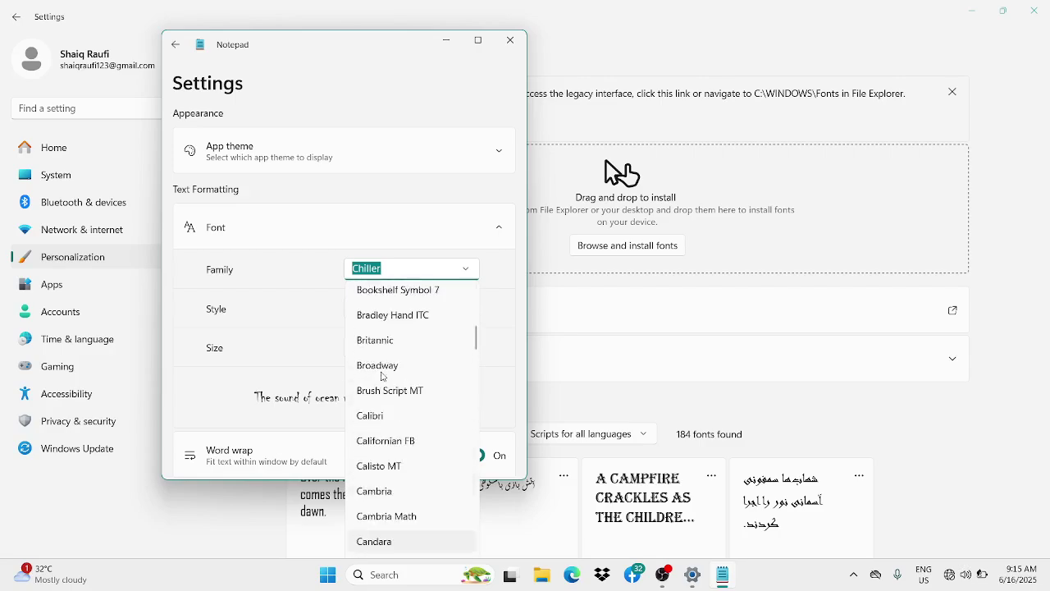
scroll(381, 378, "down", 5)
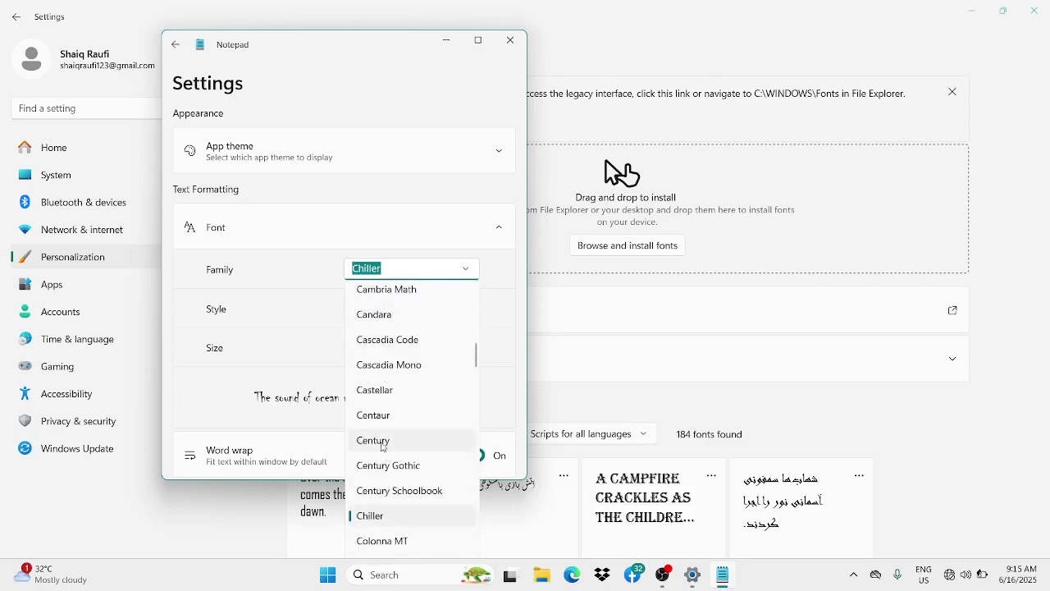
scroll(392, 484, "down", 3)
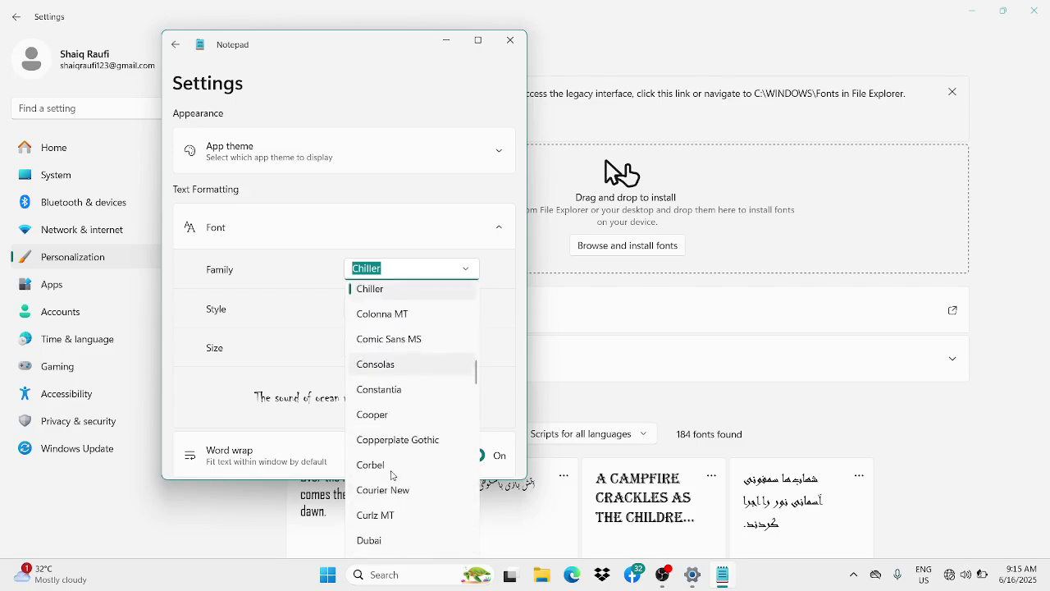
scroll(384, 497, "down", 1)
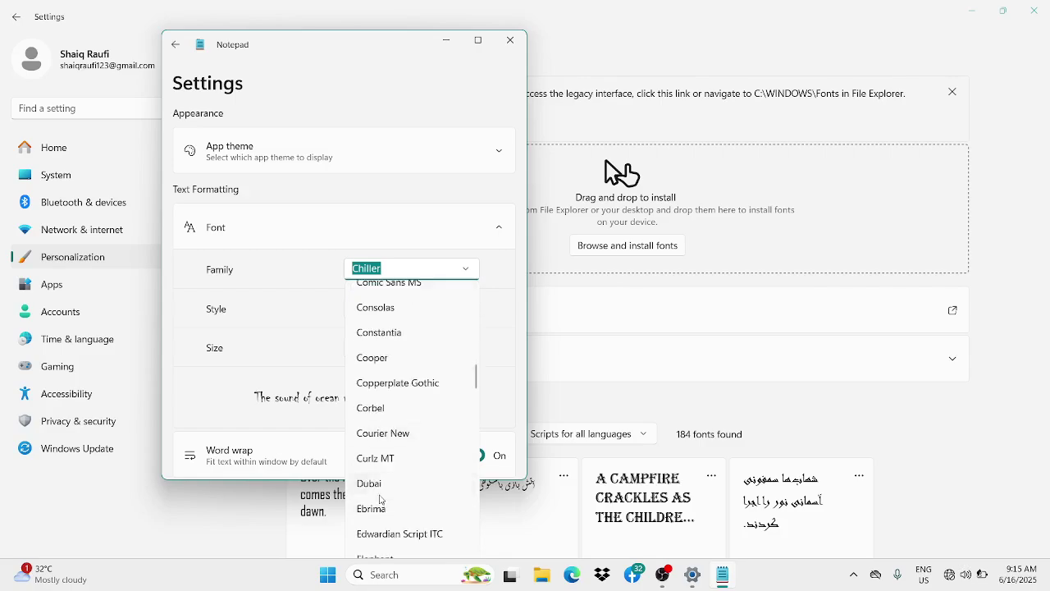
left_click(380, 313)
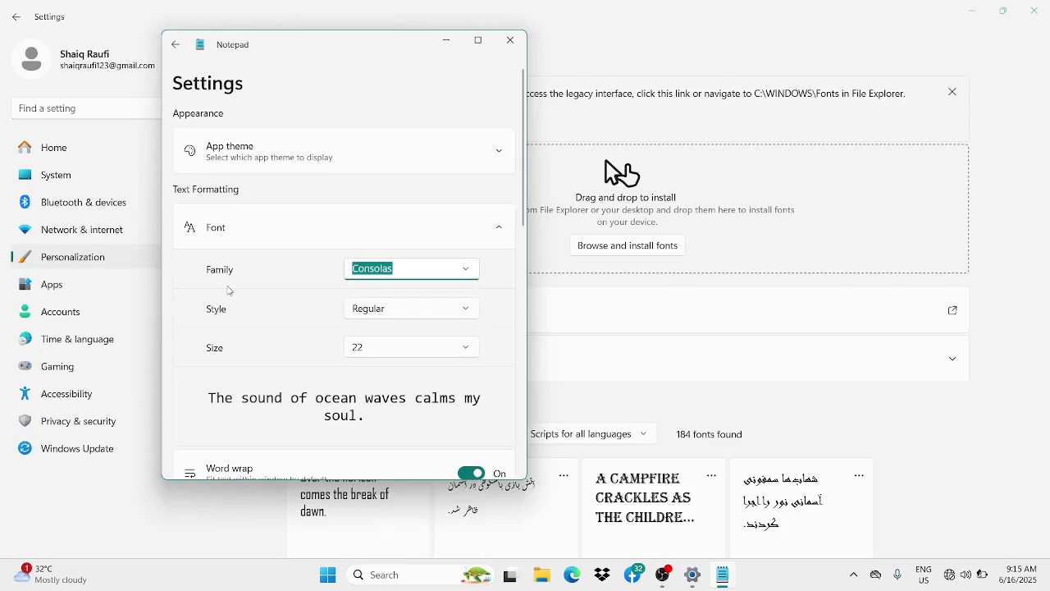
left_click(173, 51)
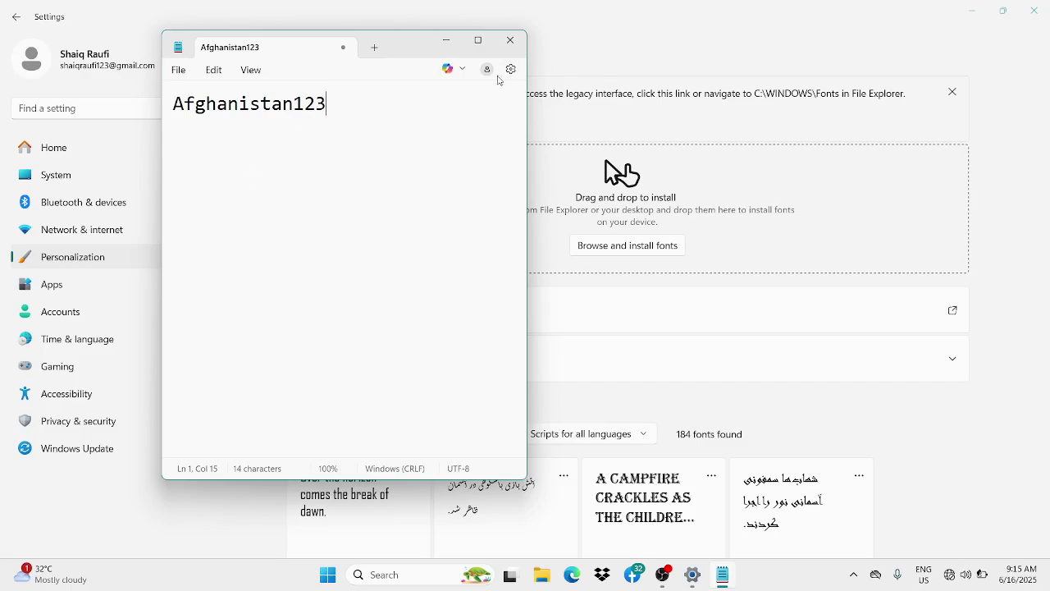
Close Notepad and look through the available fonts in Windows Settings
left_click(509, 41)
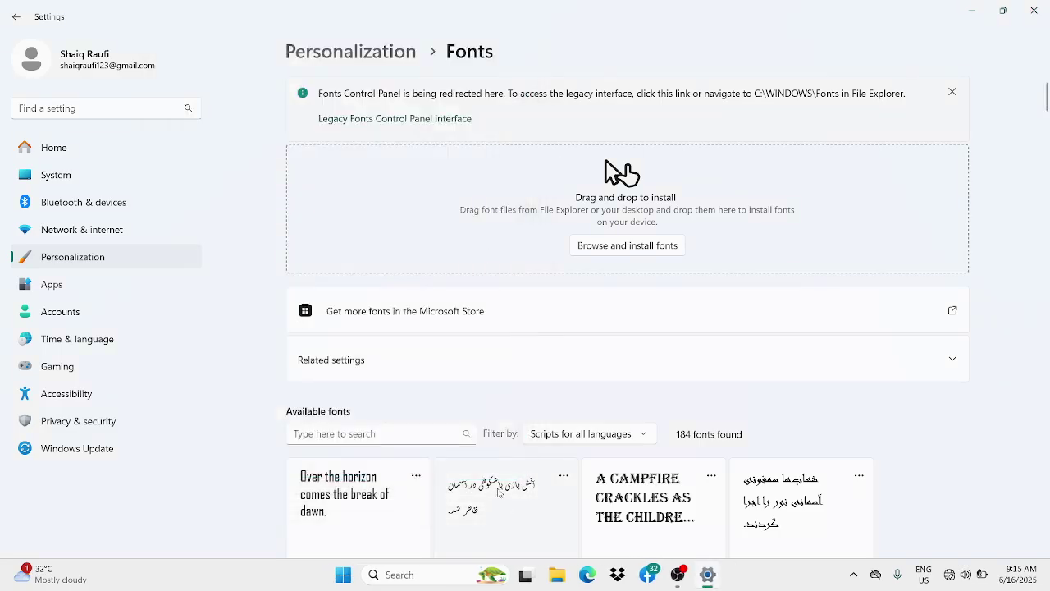
scroll(480, 362, "down", 5)
scroll(480, 362, "up", 4)
scroll(480, 362, "up", 2)
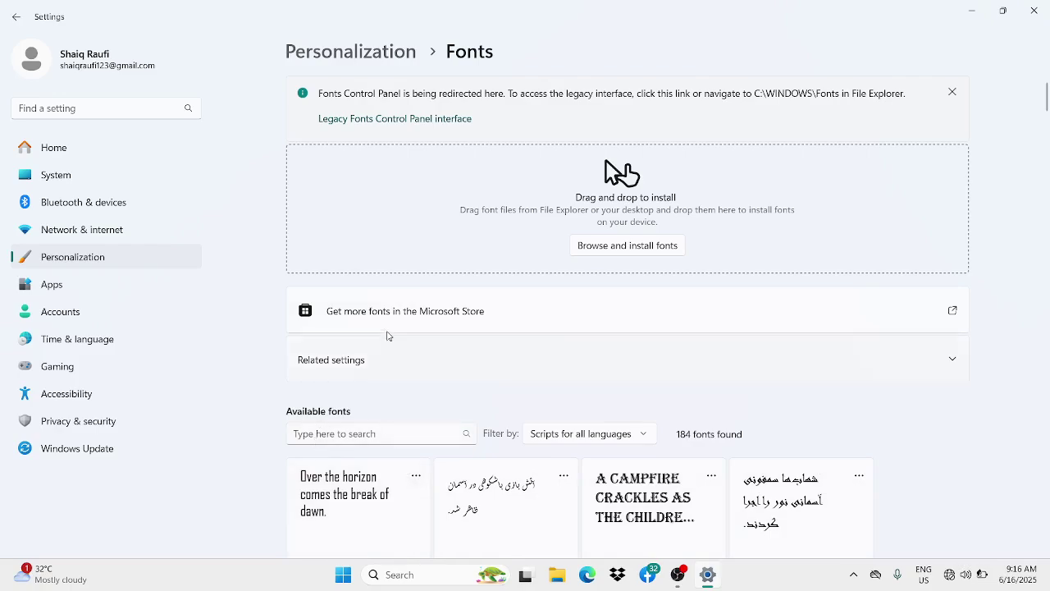
Search the available fonts for "ink free"
left_click(380, 433)
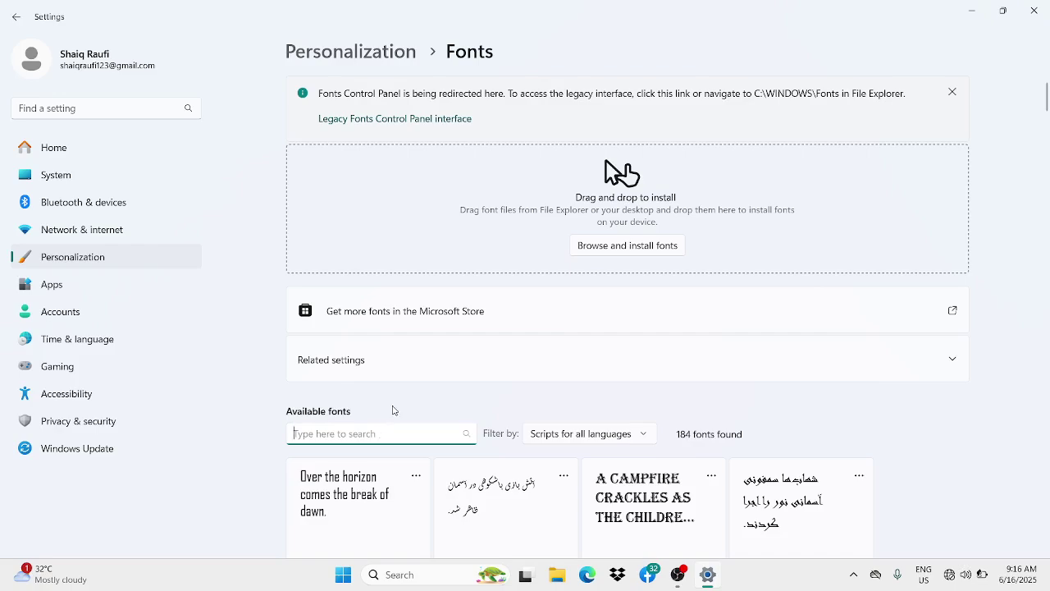
type("i")
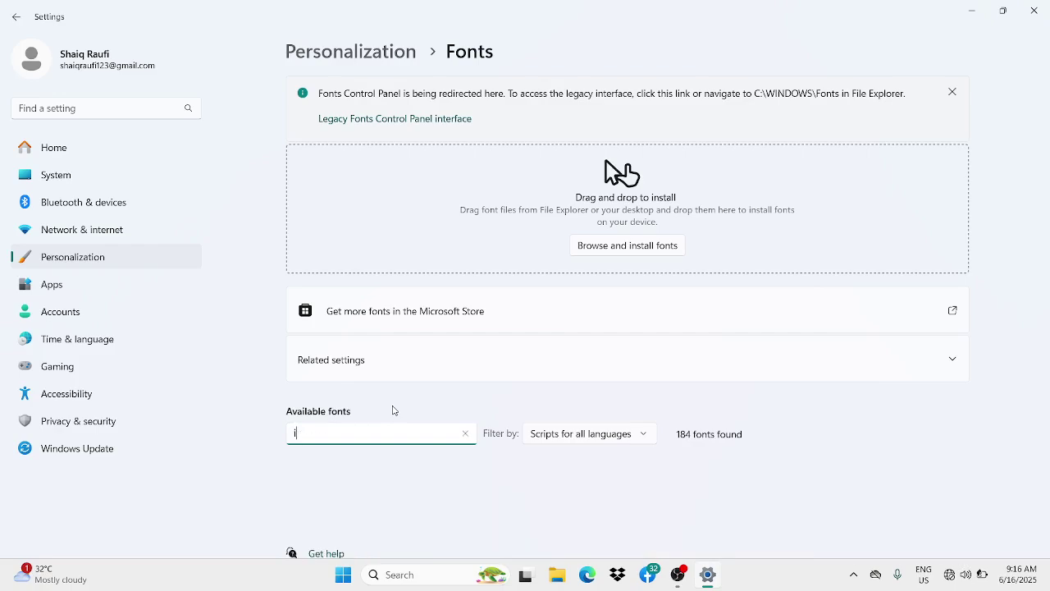
type("nk free")
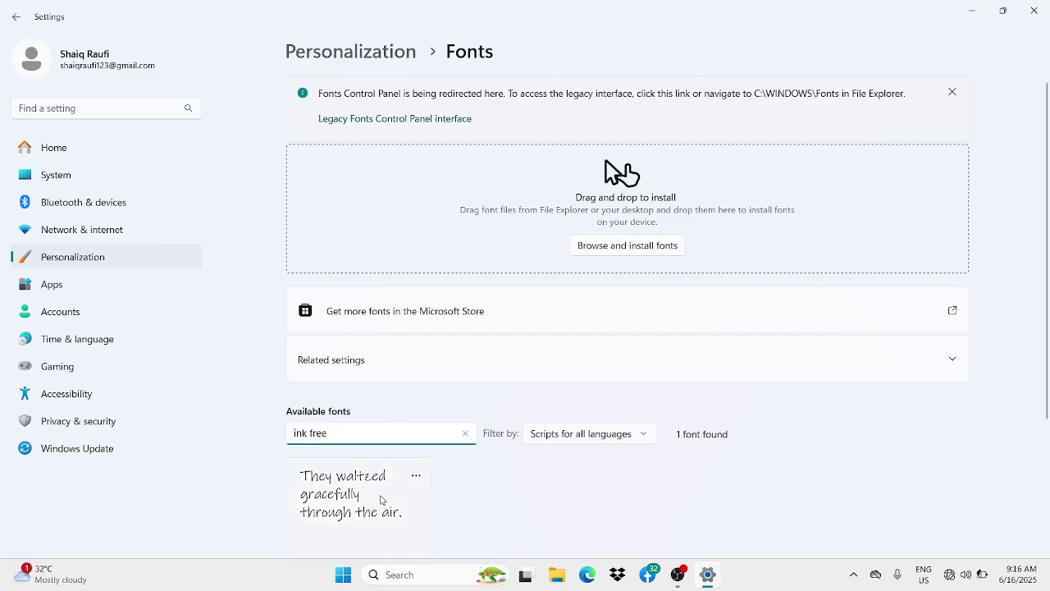
Hide the Ink Free font in the available fonts and show it again
scroll(380, 498, "down", 2)
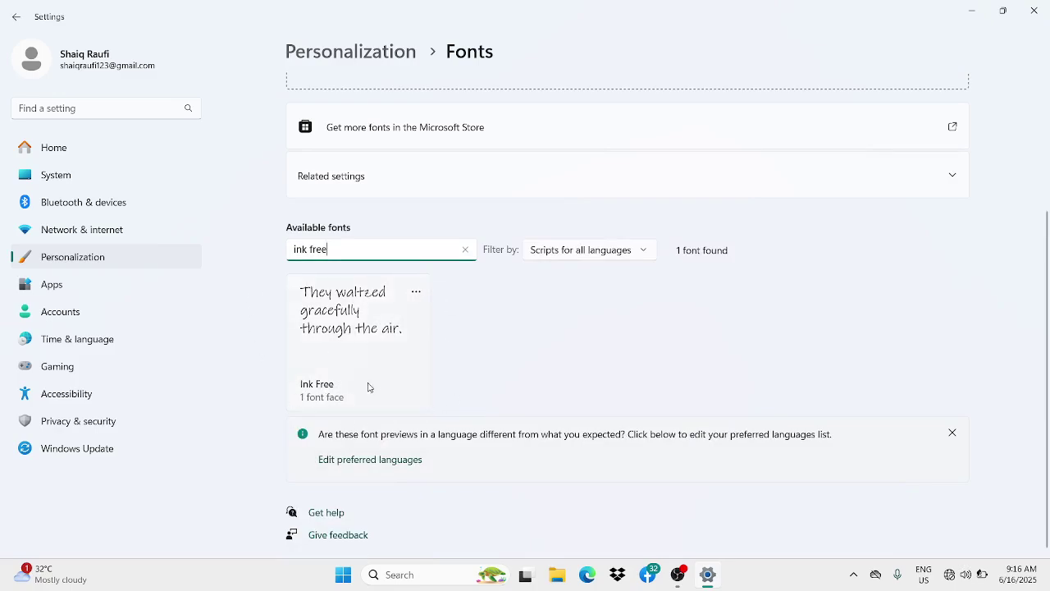
left_click(416, 294)
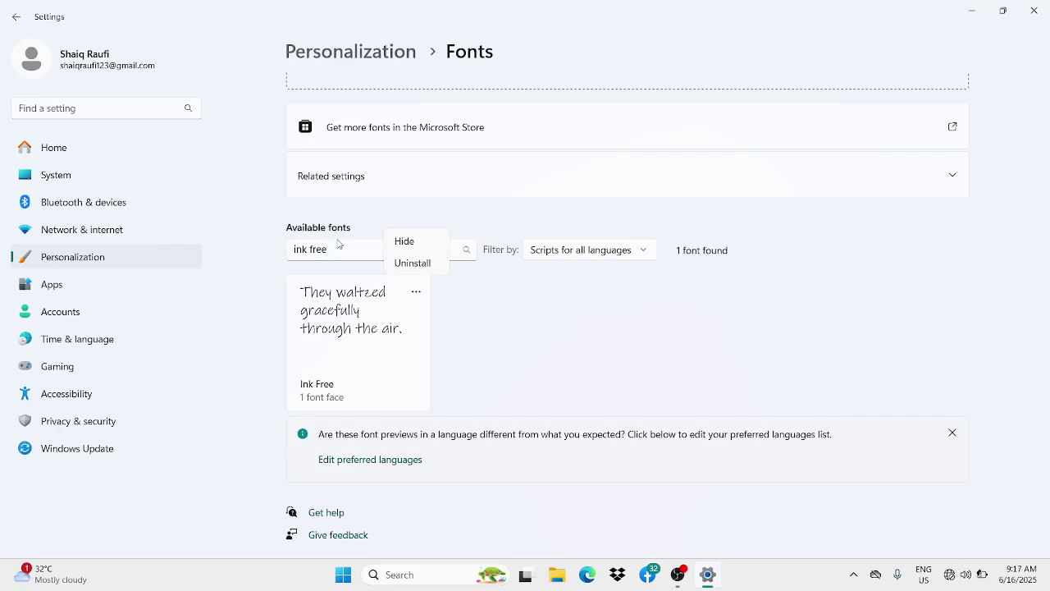
left_click(412, 244)
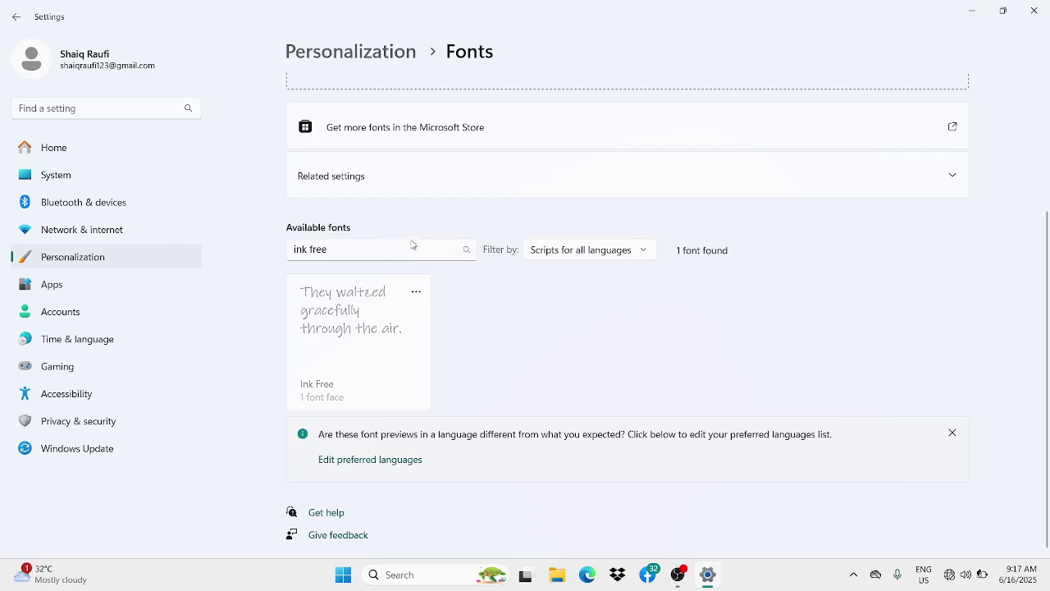
left_click(416, 293)
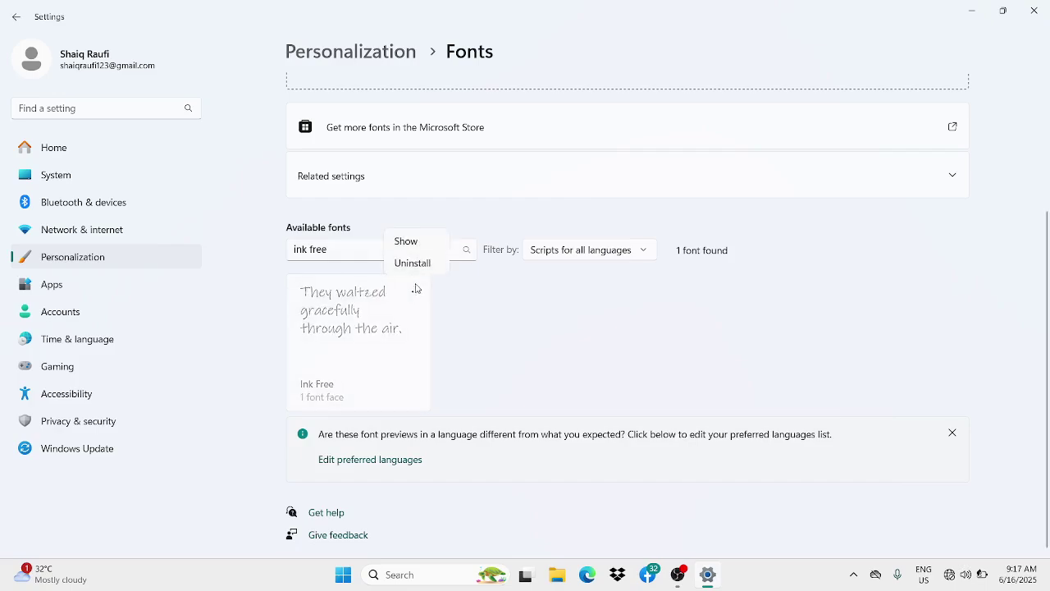
left_click(415, 244)
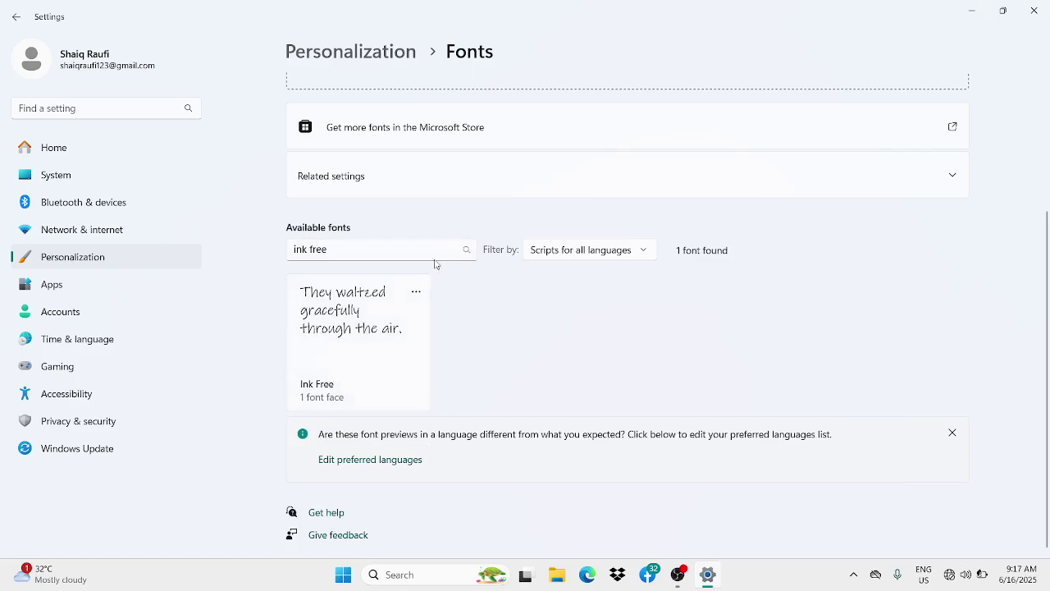
Clear the font search, look over the full list of available fonts and search again for "ink free"
left_click(339, 246)
key("ctrl+a")
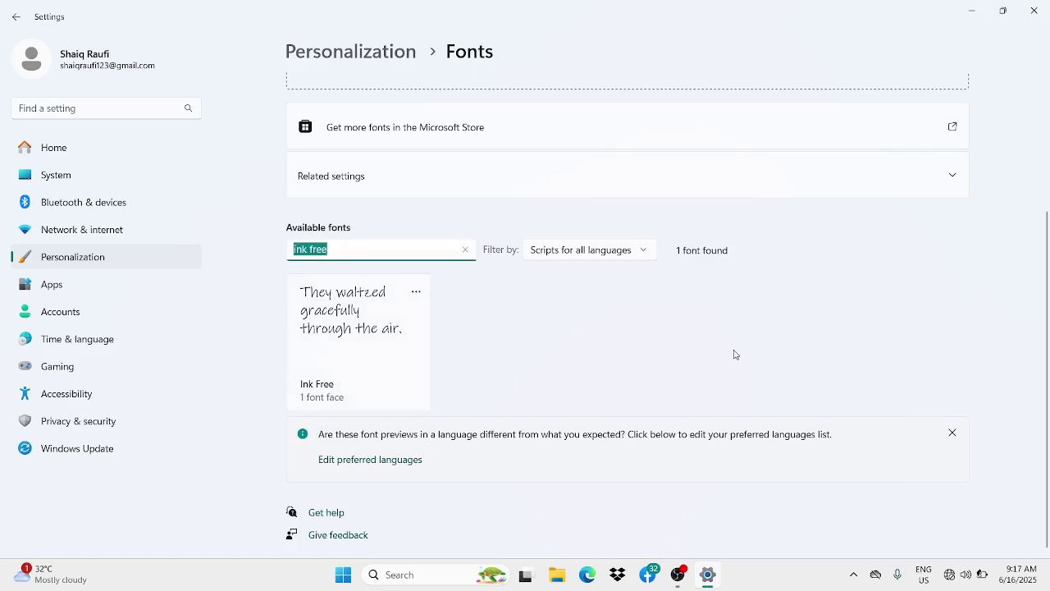
left_click(467, 252)
scroll(405, 318, "down", 3)
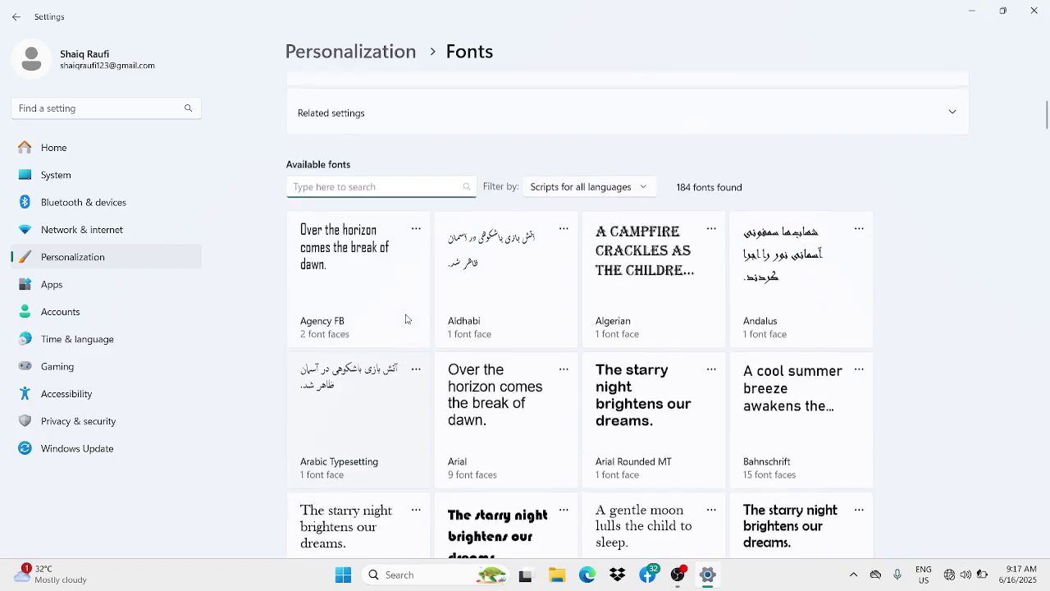
scroll(406, 319, "up", 2)
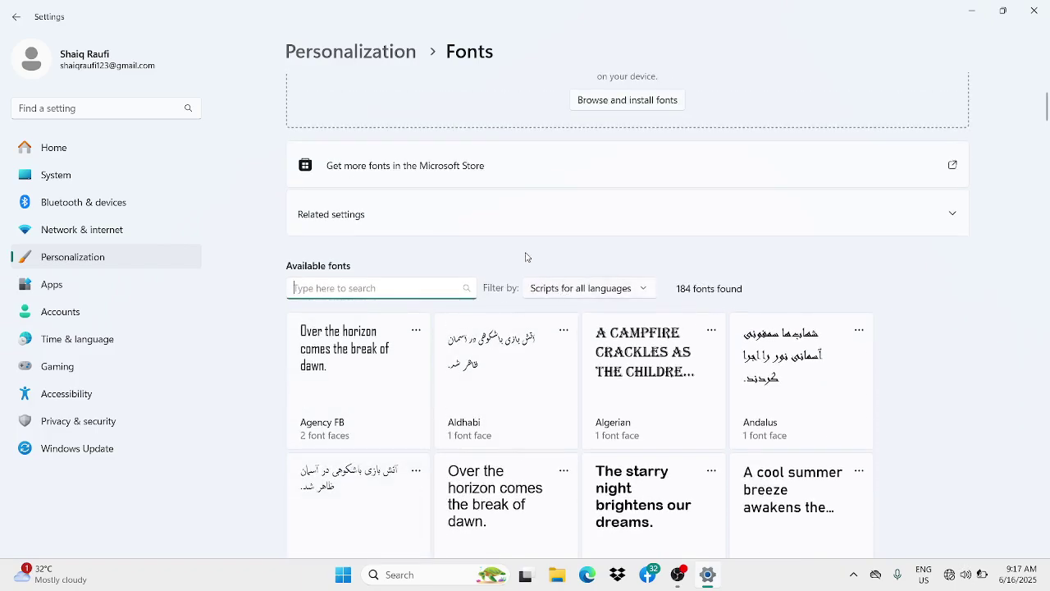
type("i")
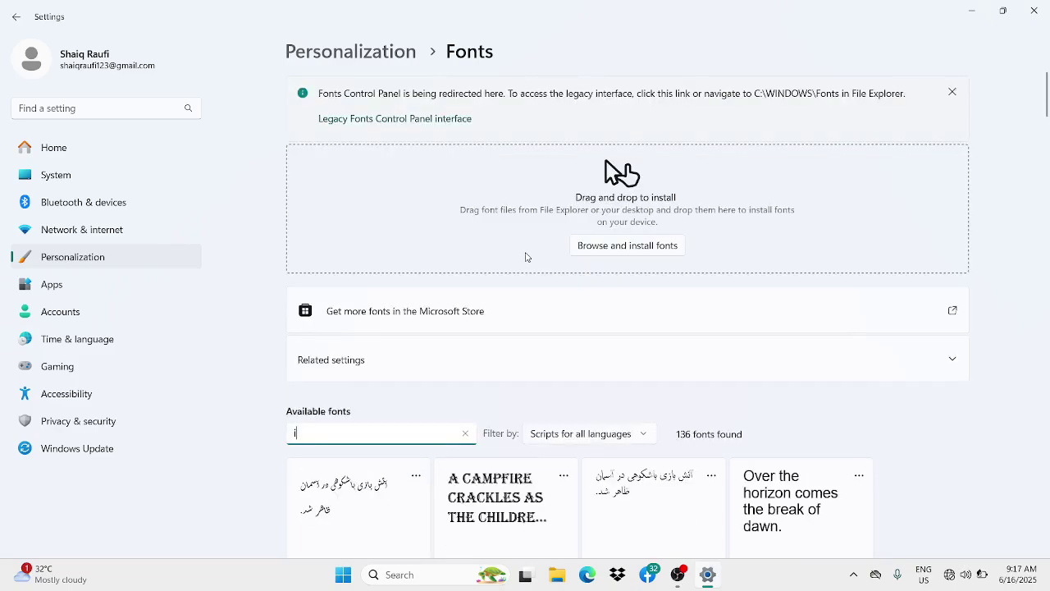
type("nk free")
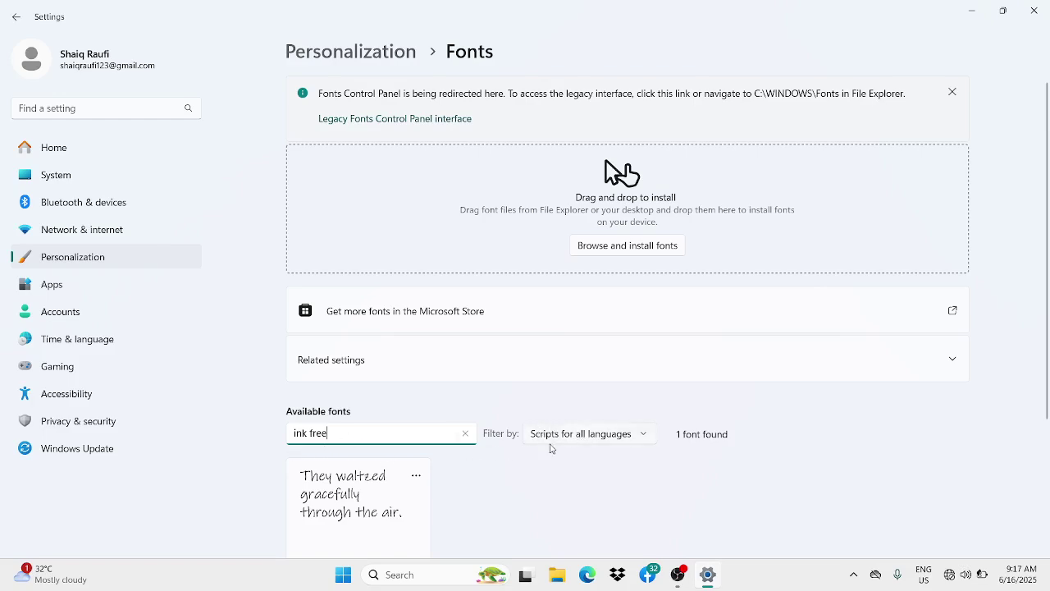
Filter the available fonts by Arabic, set the filter back to Scripts for all languages and review the Ink Free result
left_click(647, 437)
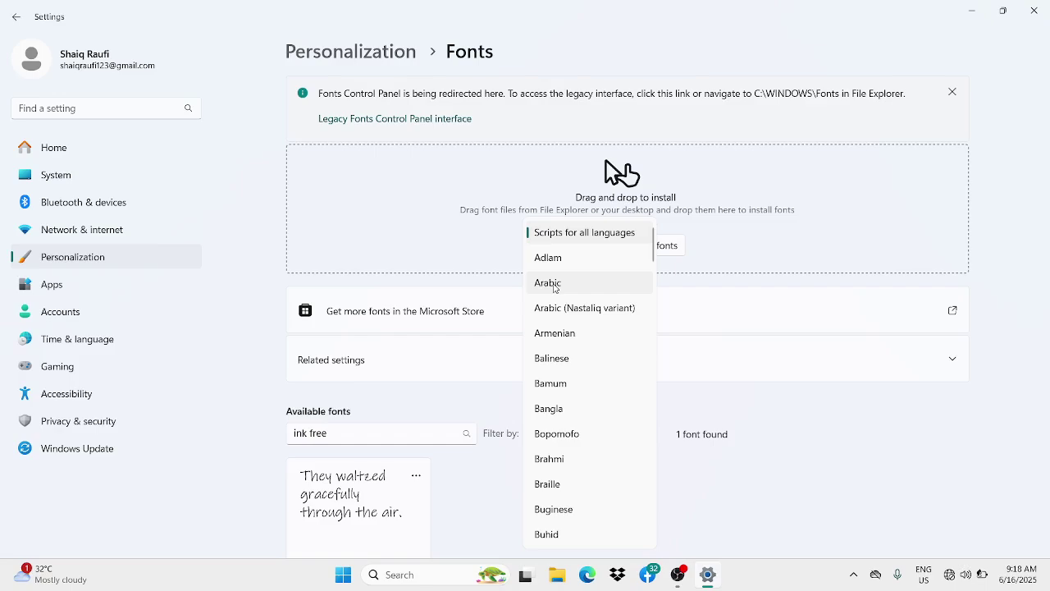
left_click(559, 287)
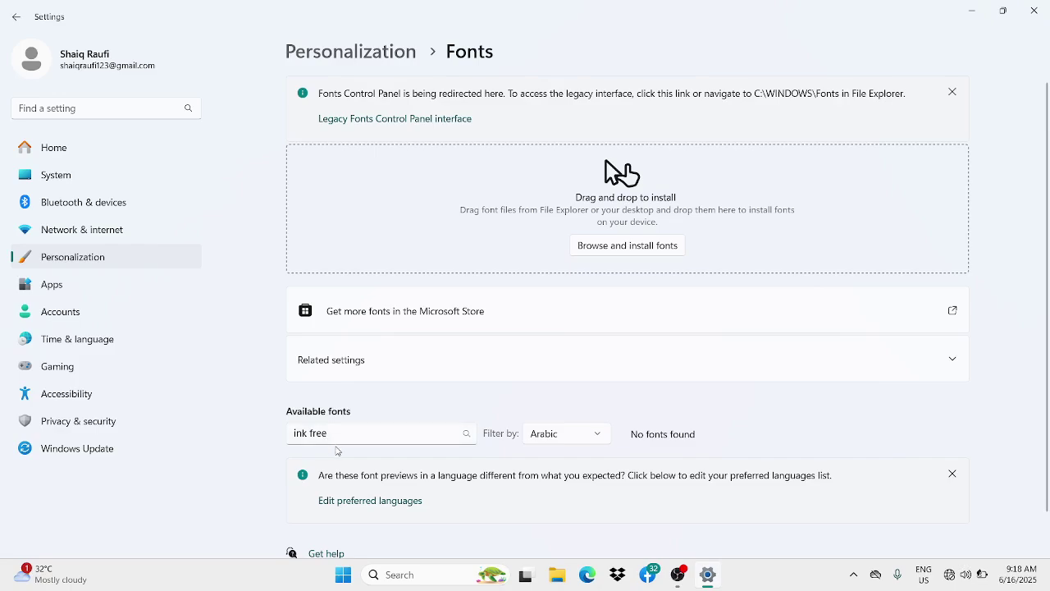
left_click(595, 437)
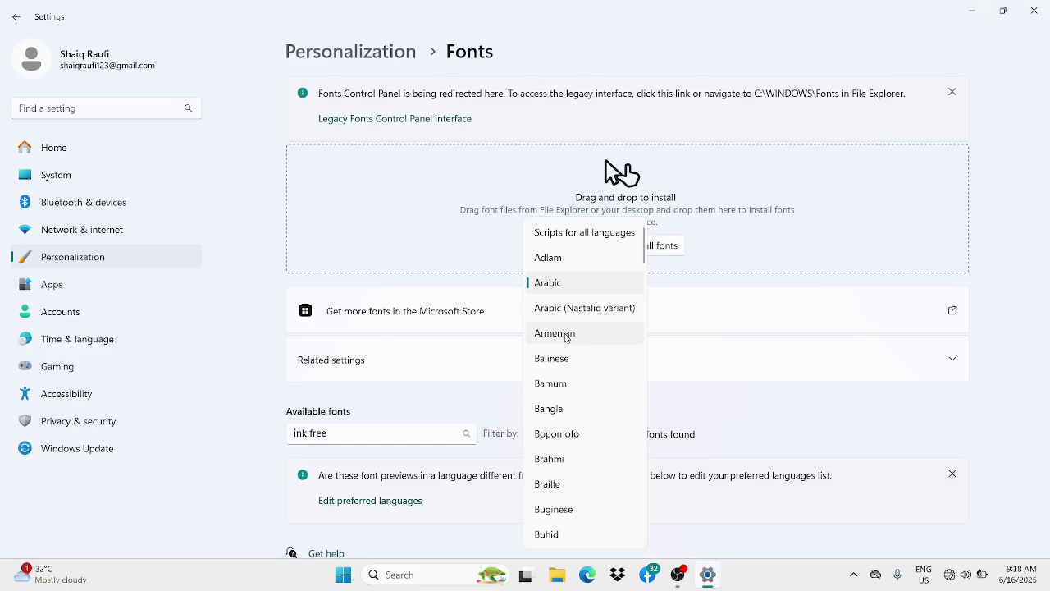
left_click(561, 240)
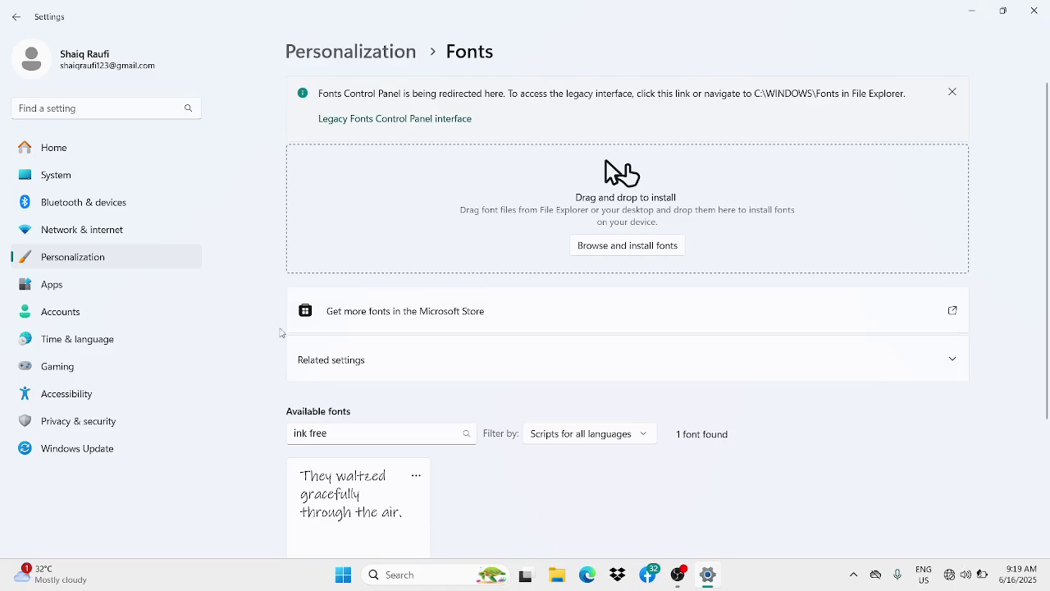
scroll(394, 300, "down", 3)
scroll(394, 276, "up", 3)
scroll(398, 298, "down", 3)
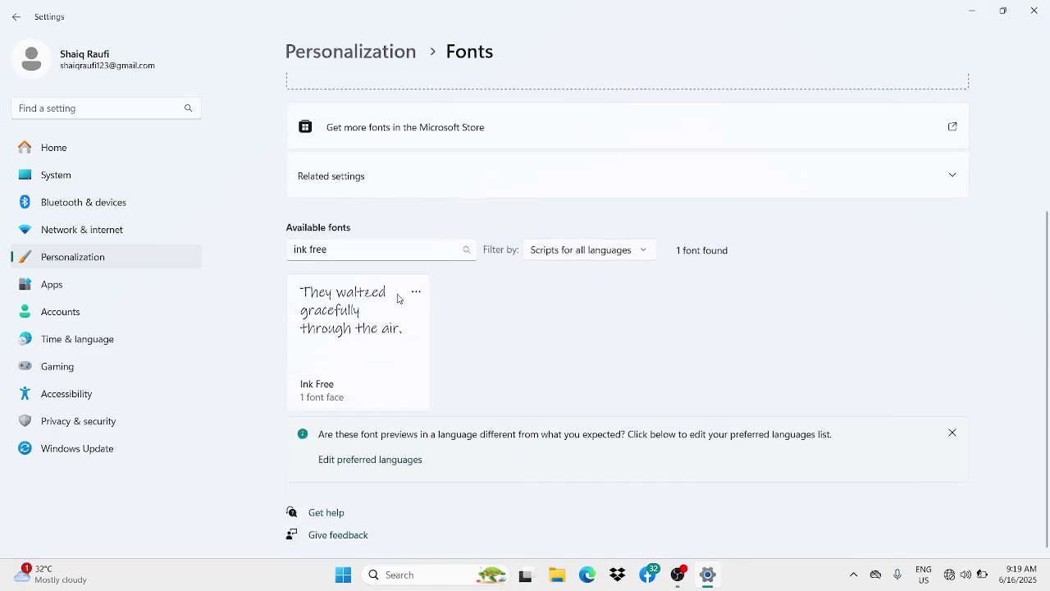
scroll(386, 287, "up", 3)
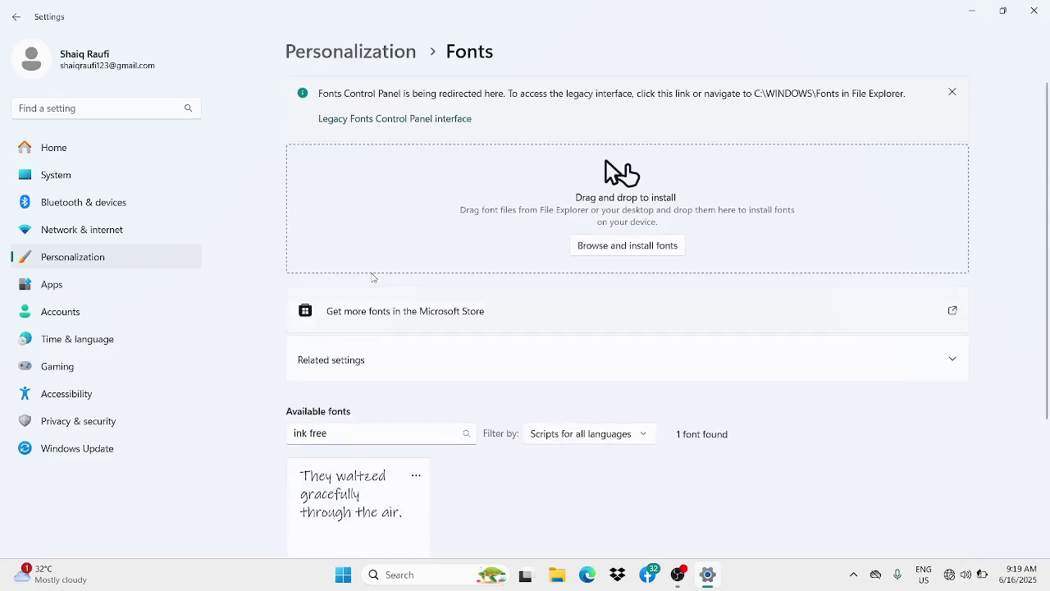
Go back to Personalization, view the Device usage options and close Settings
left_click(17, 16)
scroll(361, 439, "down", 3)
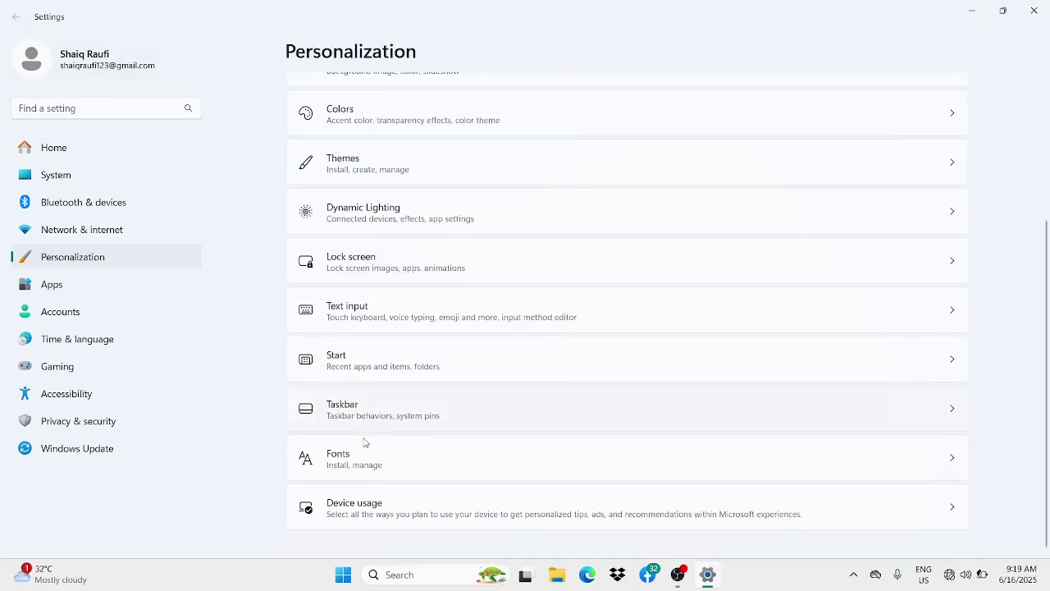
left_click(386, 509)
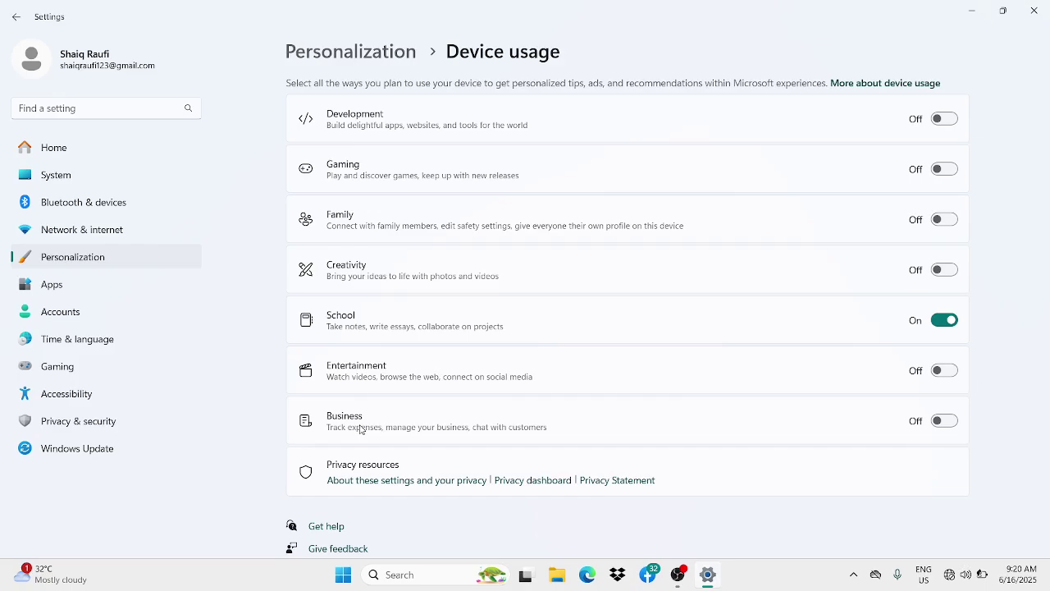
left_click(1034, 10)
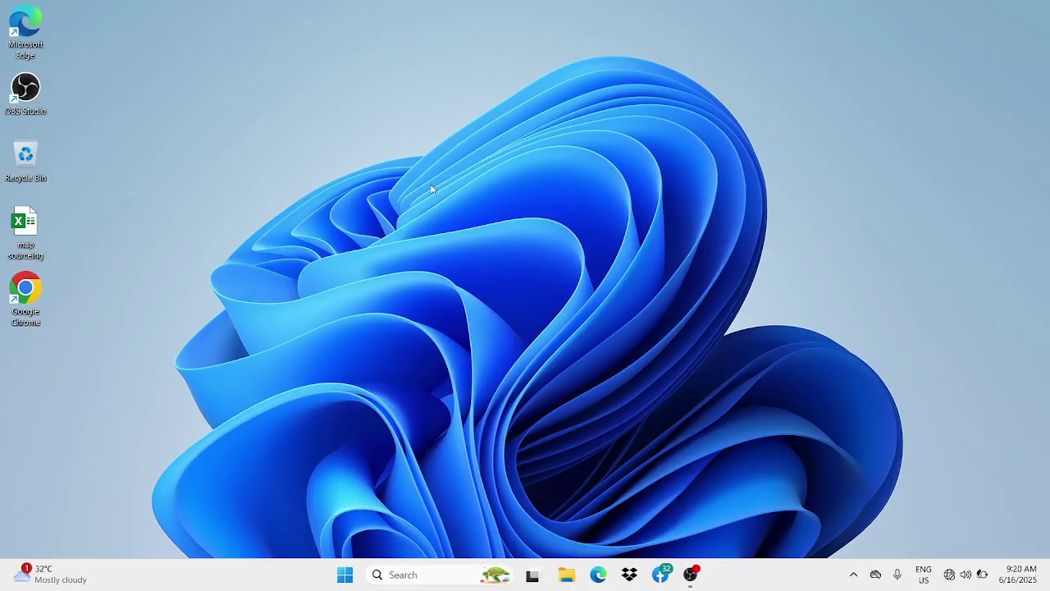